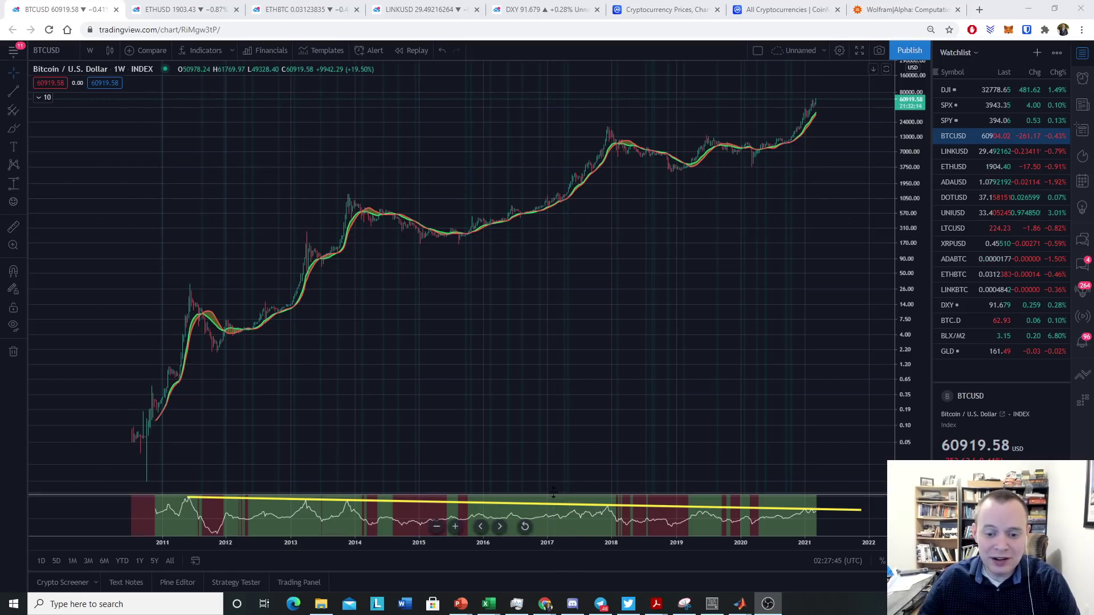
- Enlarge the oscillator pane and brush-circle the 2011, 2013 and late-2017 trendline peaks, dropping the 2021 circle
drag(553, 492, 528, 212)
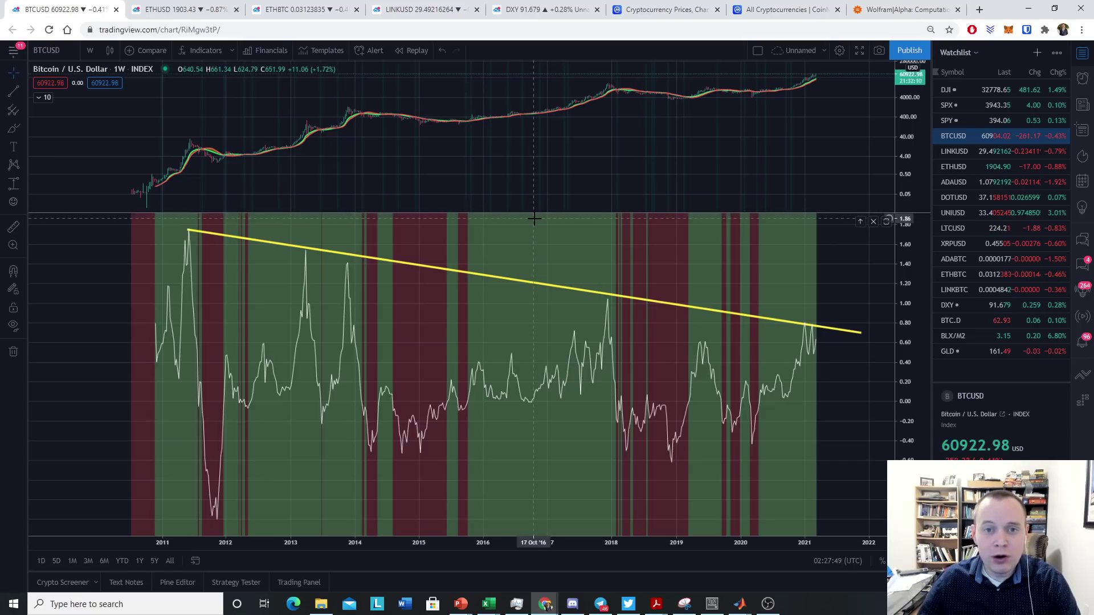
click(13, 128)
drag(200, 227, 196, 222)
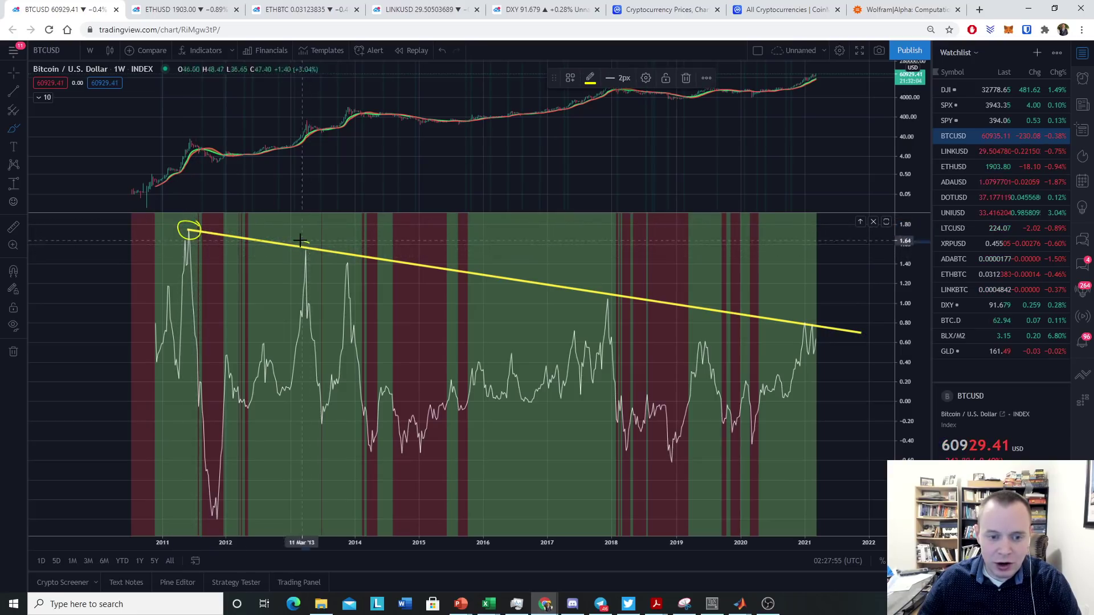
drag(305, 242, 345, 265)
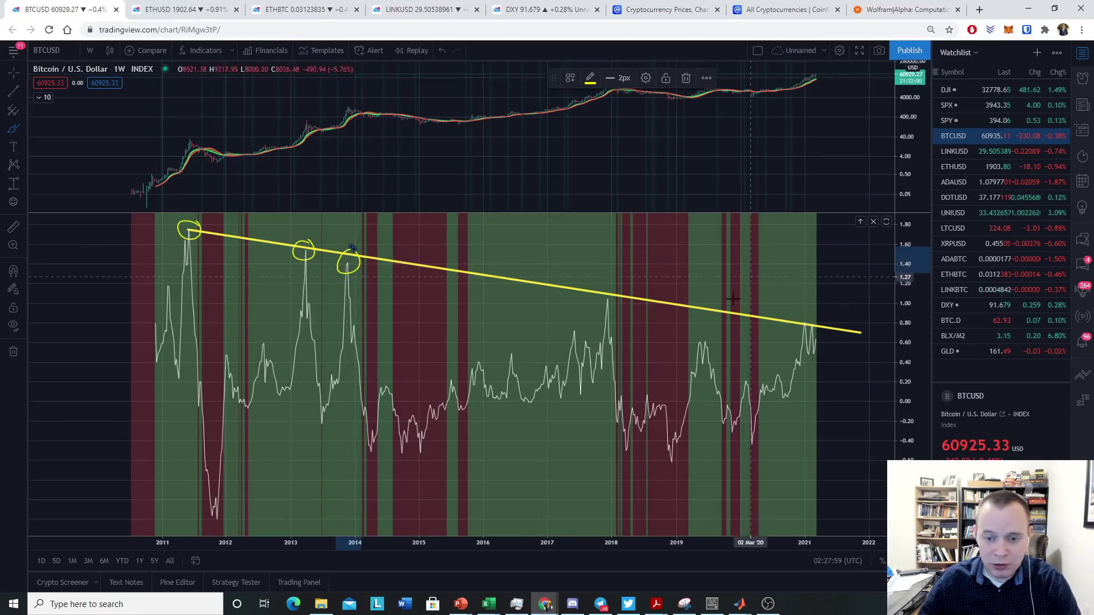
drag(617, 298, 613, 293)
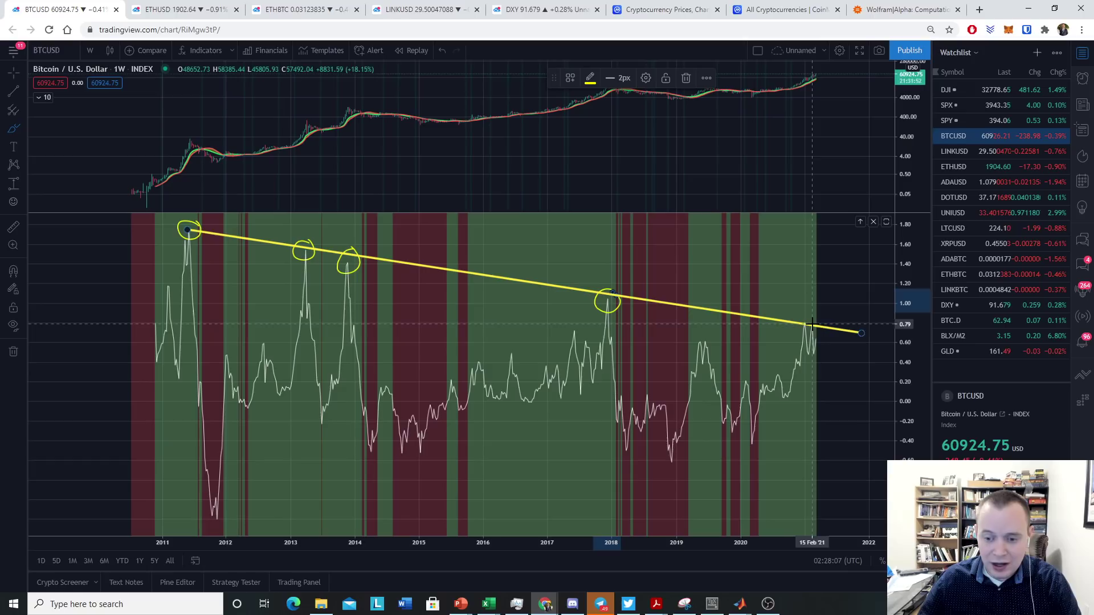
mouse_move(806, 318)
mouse_down()
mouse_move(818, 331)
mouse_move(808, 322)
mouse_up()
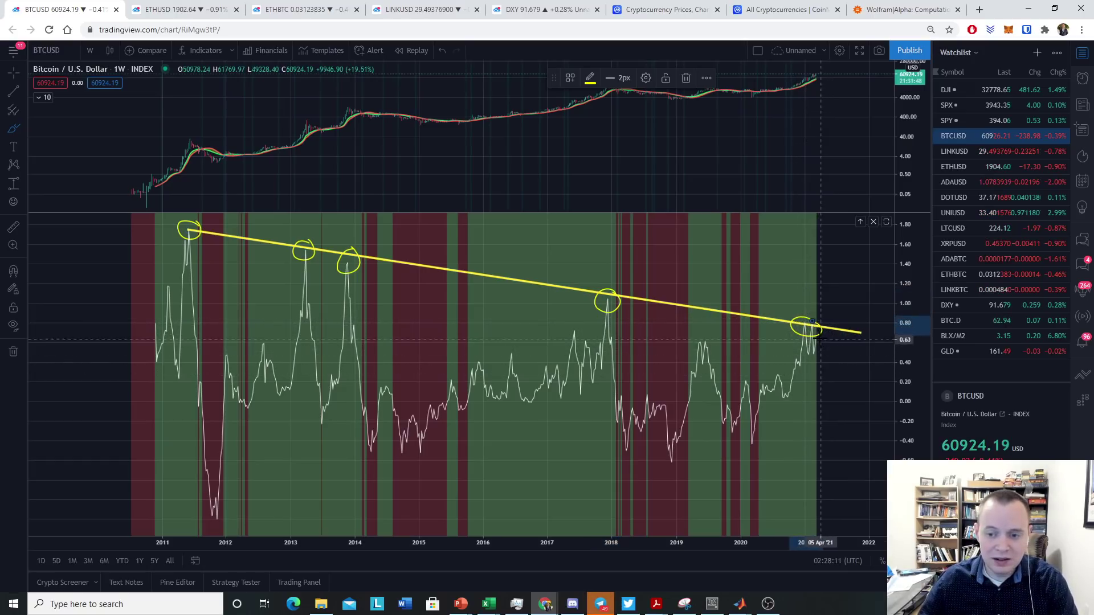
key(ctrl+z)
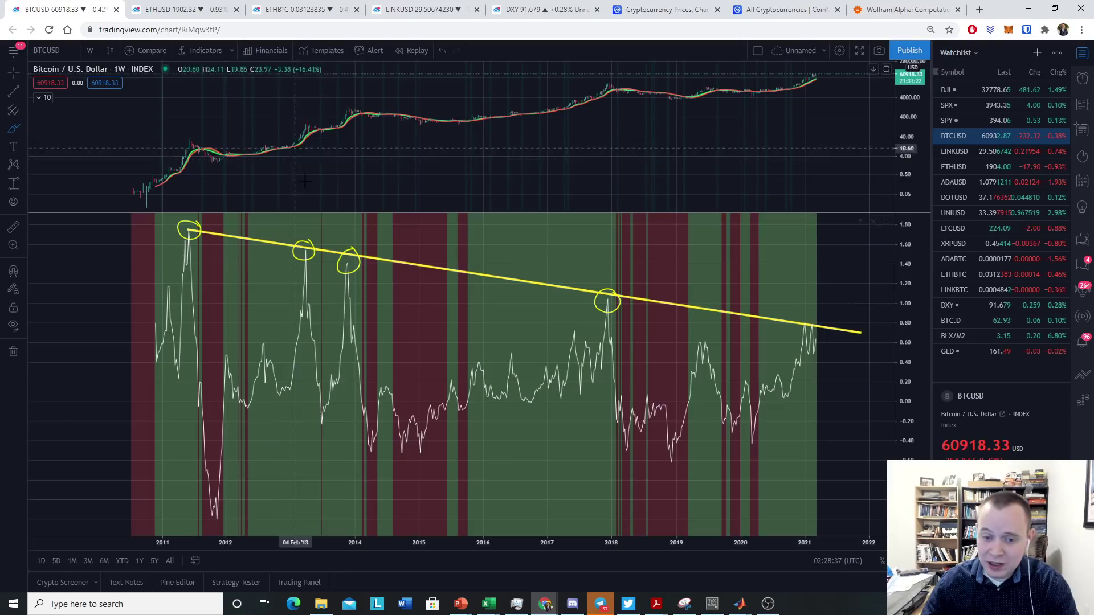
click(810, 325)
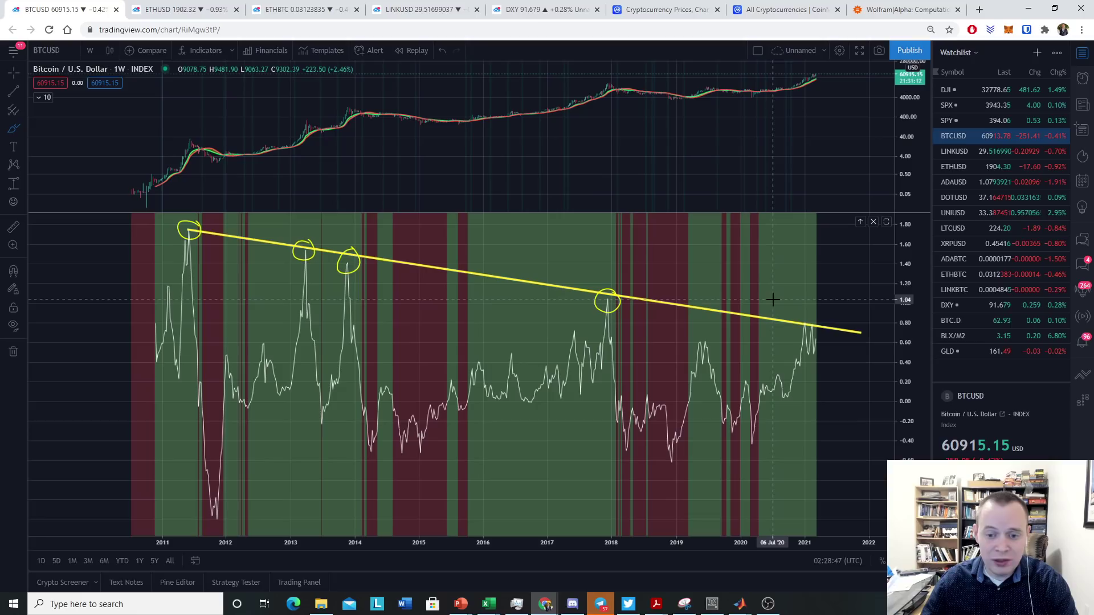
- Pan the chart left and stretch the descending trendline toward the zero level
scroll(809, 299, down, 3)
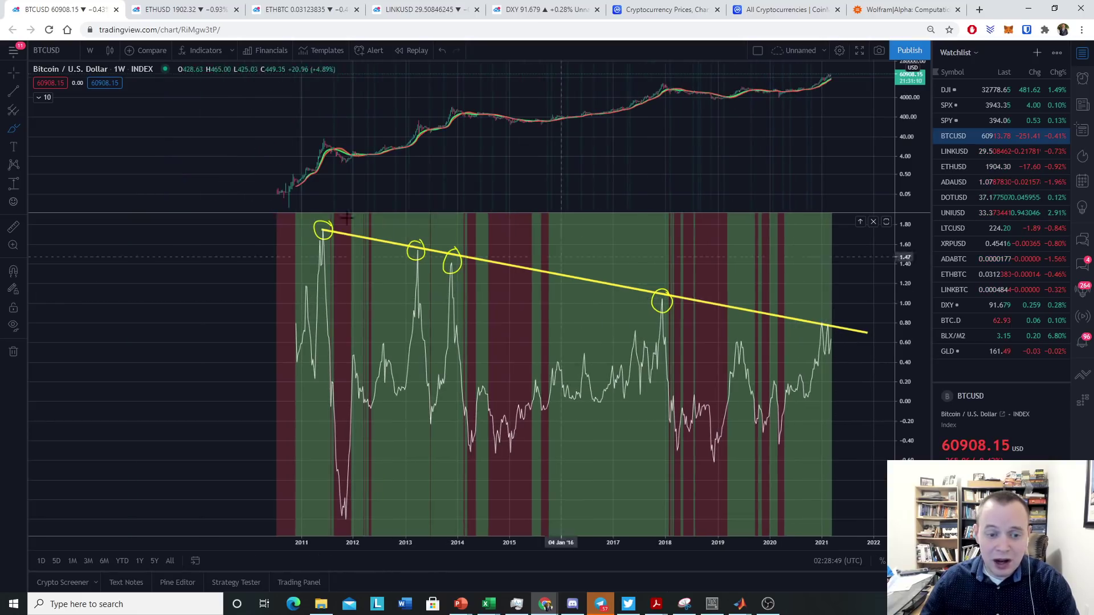
drag(792, 336, 529, 336)
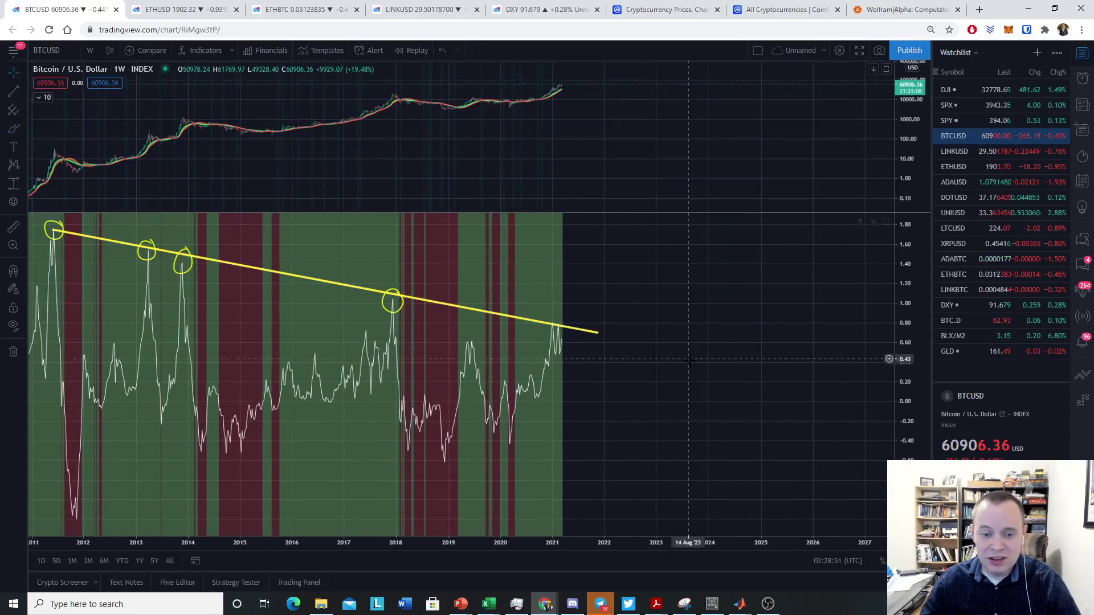
drag(599, 333, 877, 386)
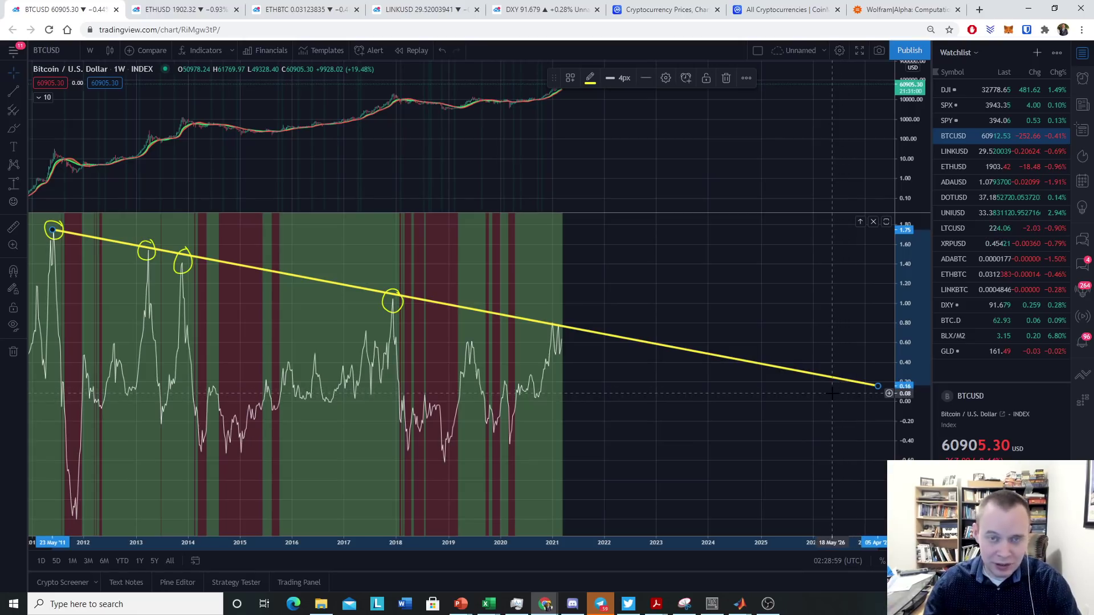
- Handwrite 'ln($' on the price chart with the brush
scroll(604, 351, up, 4)
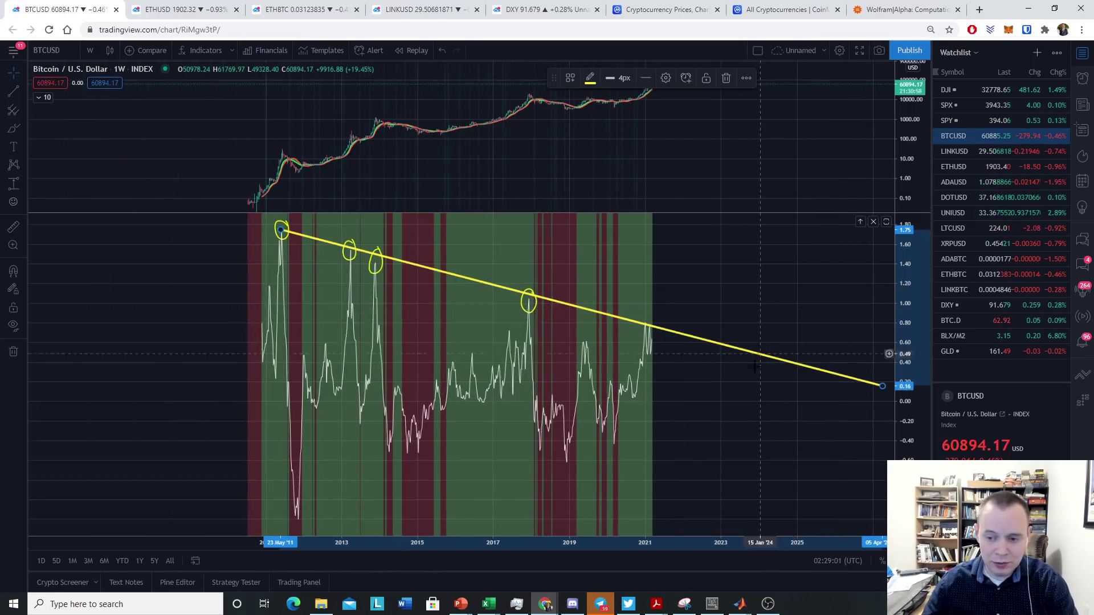
scroll(604, 352, down, 4)
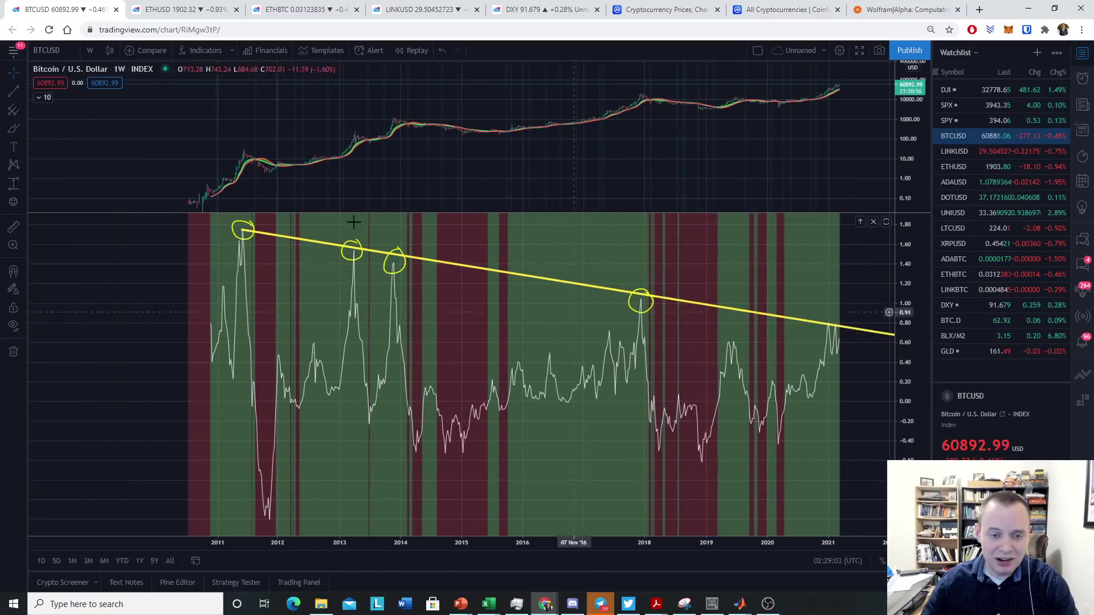
mouse_move(466, 155)
mouse_down()
mouse_move(476, 198)
mouse_move(491, 193)
mouse_up()
drag(523, 147, 513, 200)
mouse_move(552, 147)
mouse_down()
mouse_move(531, 155)
mouse_move(535, 173)
mouse_move(582, 180)
mouse_move(546, 209)
mouse_move(558, 193)
mouse_move(551, 209)
mouse_move(581, 194)
mouse_move(621, 210)
mouse_up()
- Complete the handwritten note as 'ln($/26wk) = ln(1) = 0' and pan to reveal 2022–2023
drag(587, 122, 652, 211)
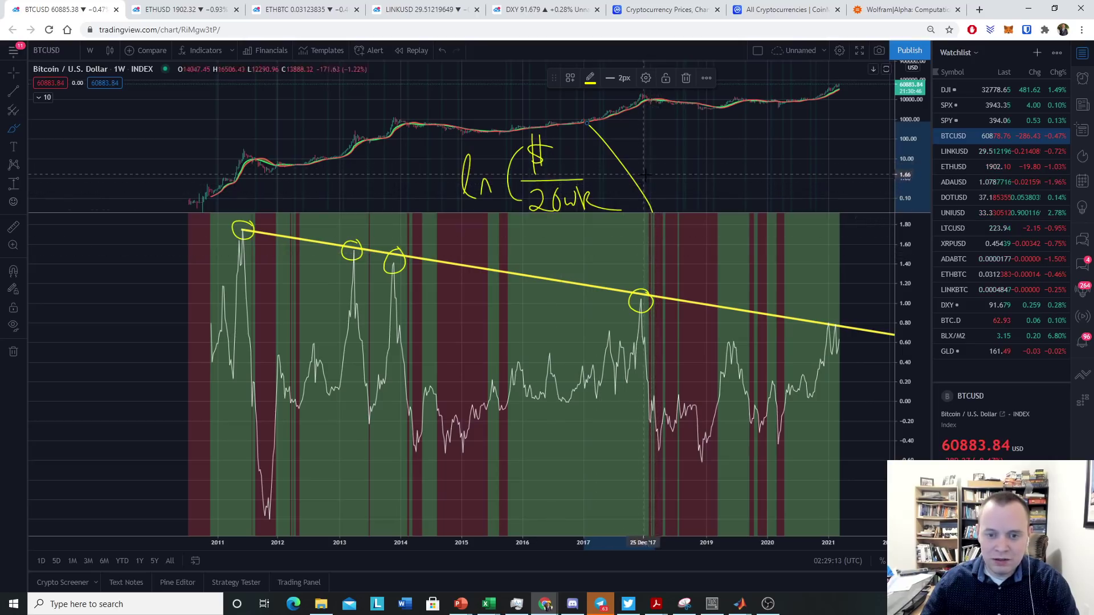
mouse_move(665, 171)
mouse_down()
mouse_move(705, 167)
mouse_move(692, 175)
mouse_move(730, 194)
mouse_move(749, 187)
mouse_up()
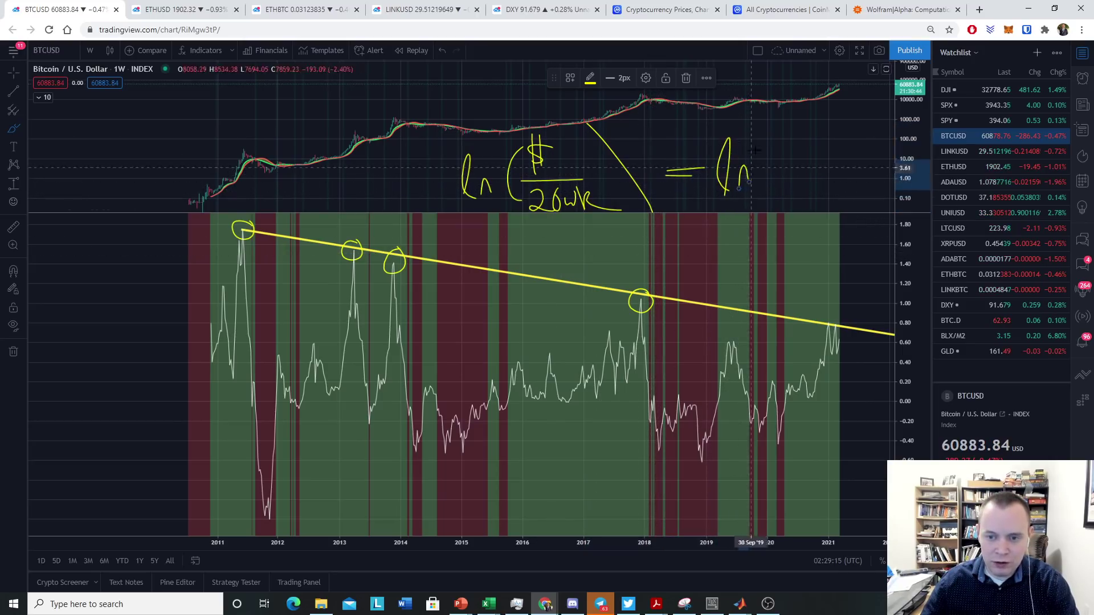
drag(783, 118, 781, 196)
drag(789, 147, 794, 180)
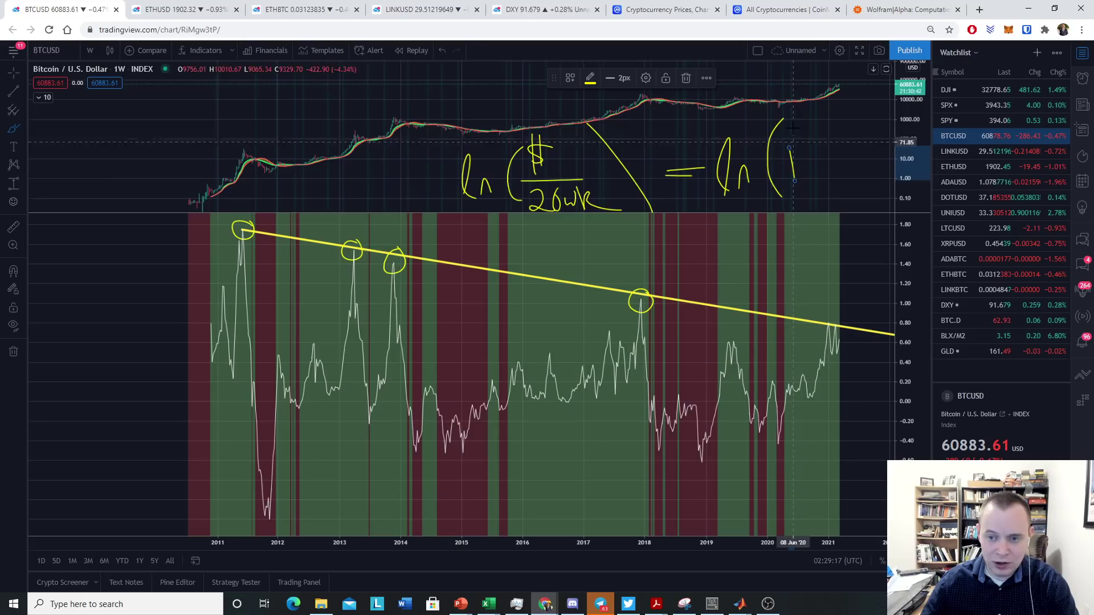
mouse_move(797, 128)
mouse_down()
mouse_move(807, 186)
mouse_move(842, 164)
mouse_up()
drag(825, 156, 862, 149)
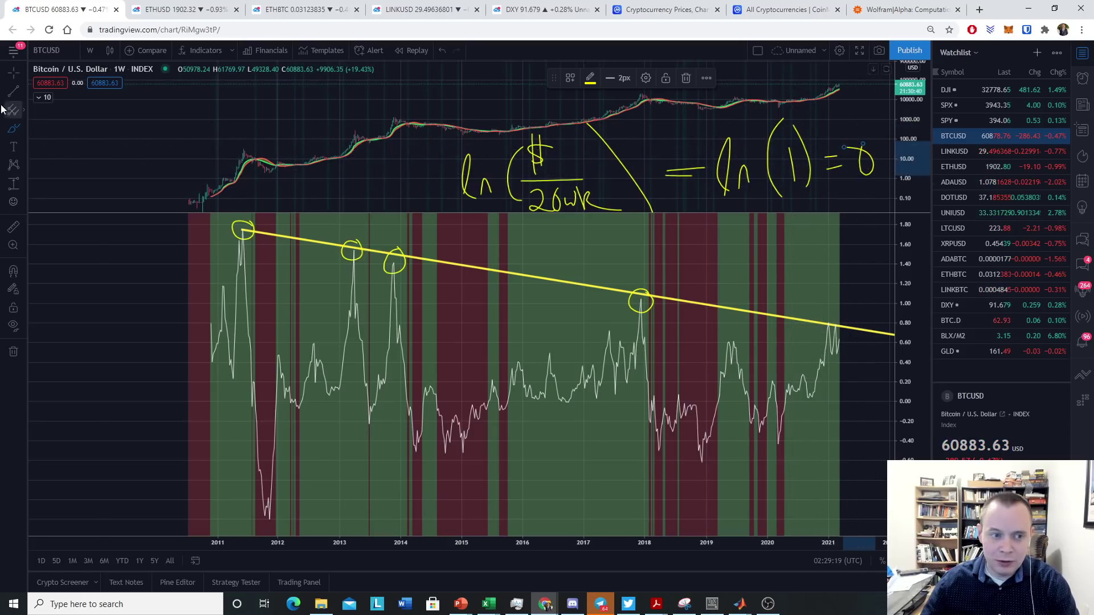
drag(665, 361, 548, 361)
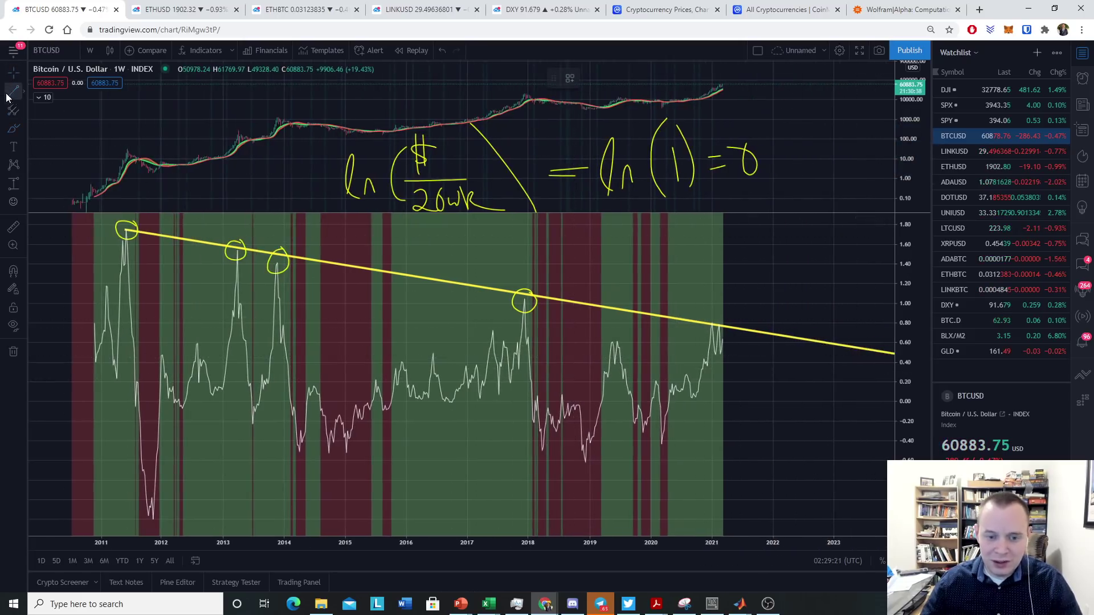
click(14, 93)
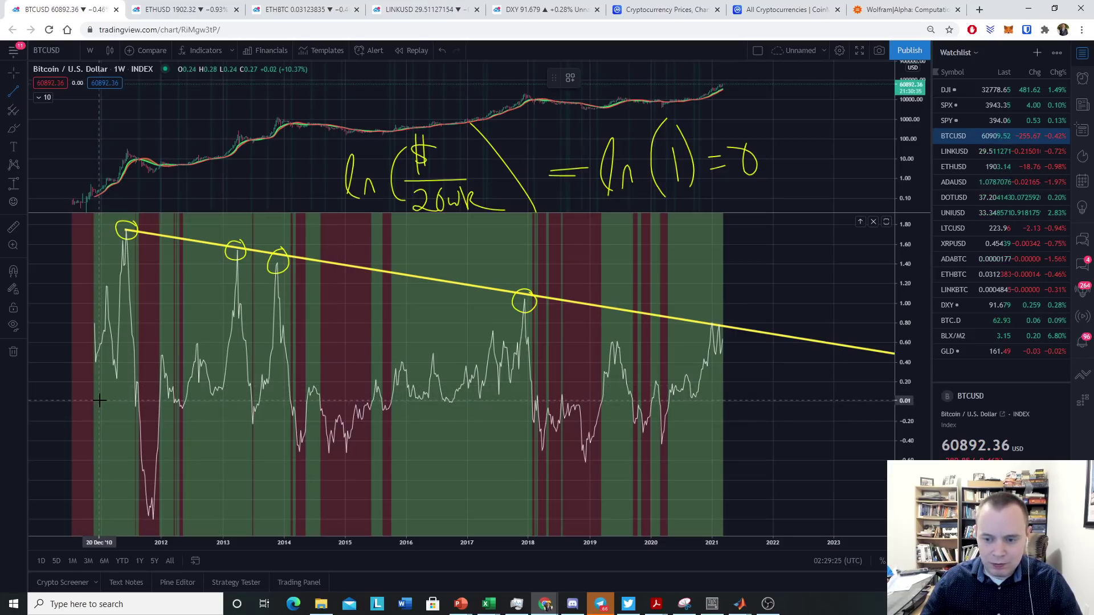
- Draw a horizontal line at 0.00 and extend it and the descending trendline to meet around 2029
drag(98, 401, 849, 401)
scroll(855, 319, down, 3)
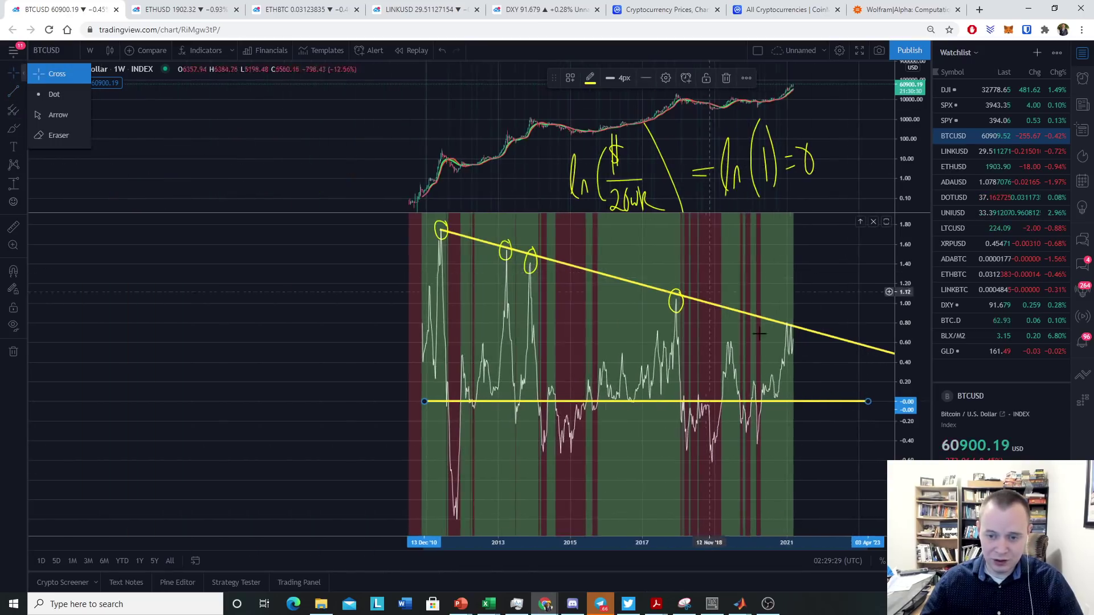
drag(889, 323, 396, 323)
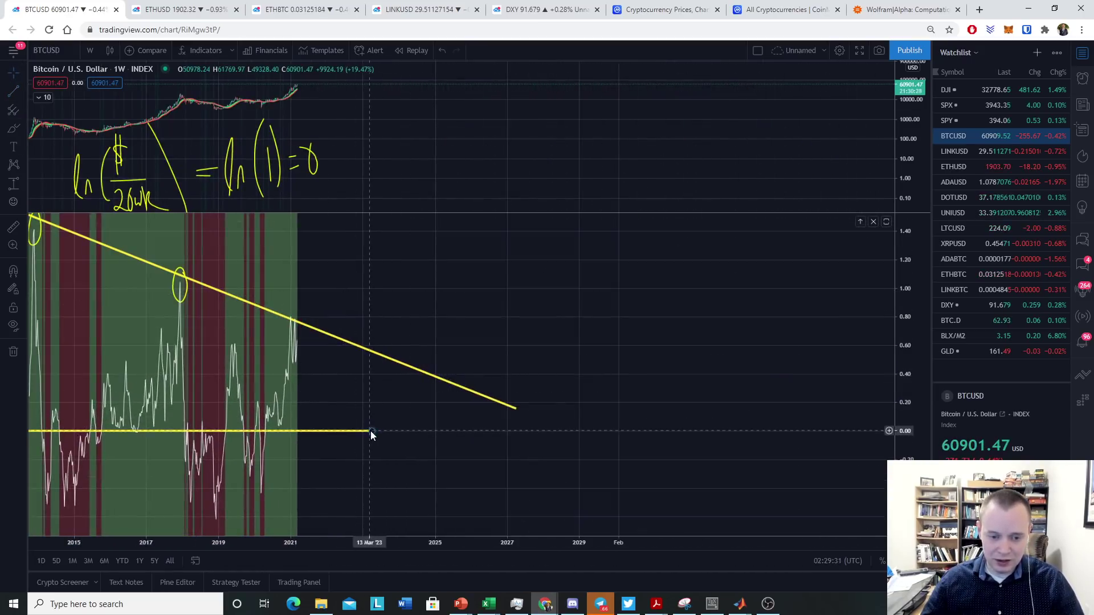
drag(371, 431, 765, 431)
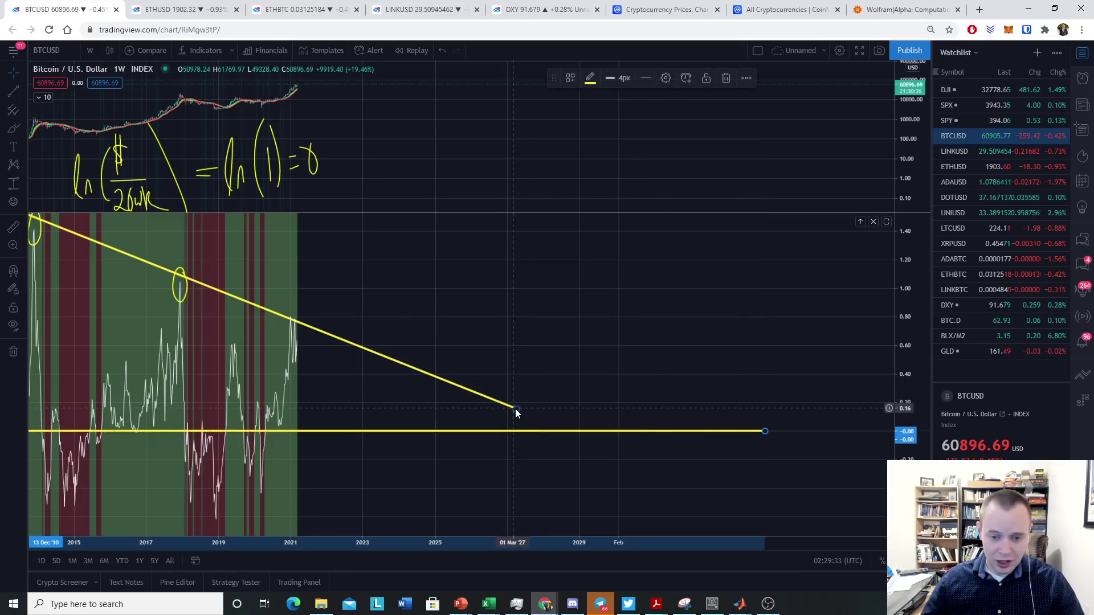
drag(515, 408, 655, 325)
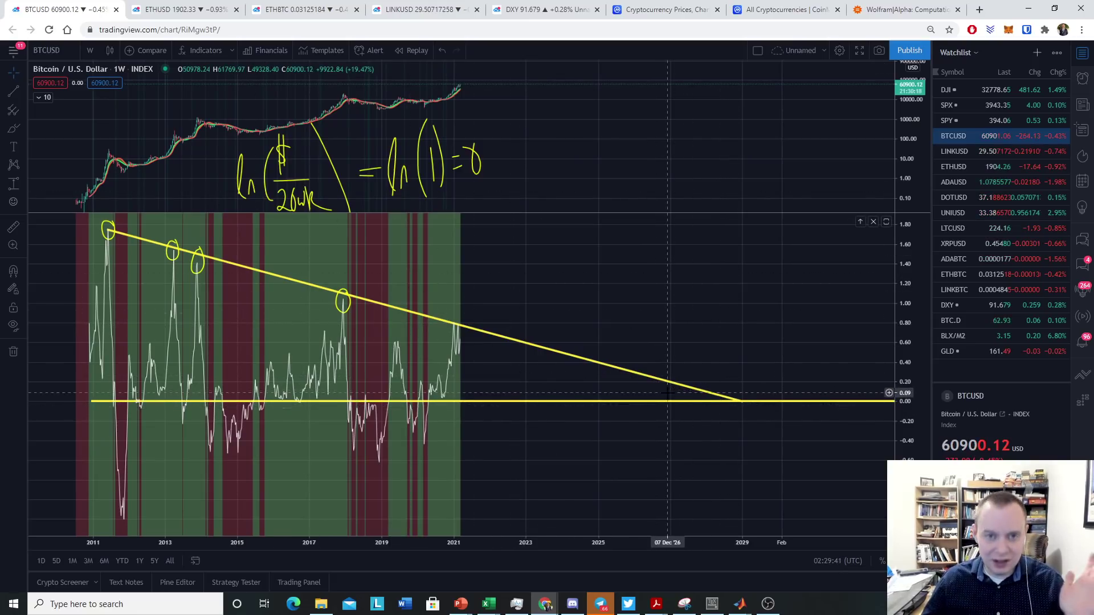
click(13, 129)
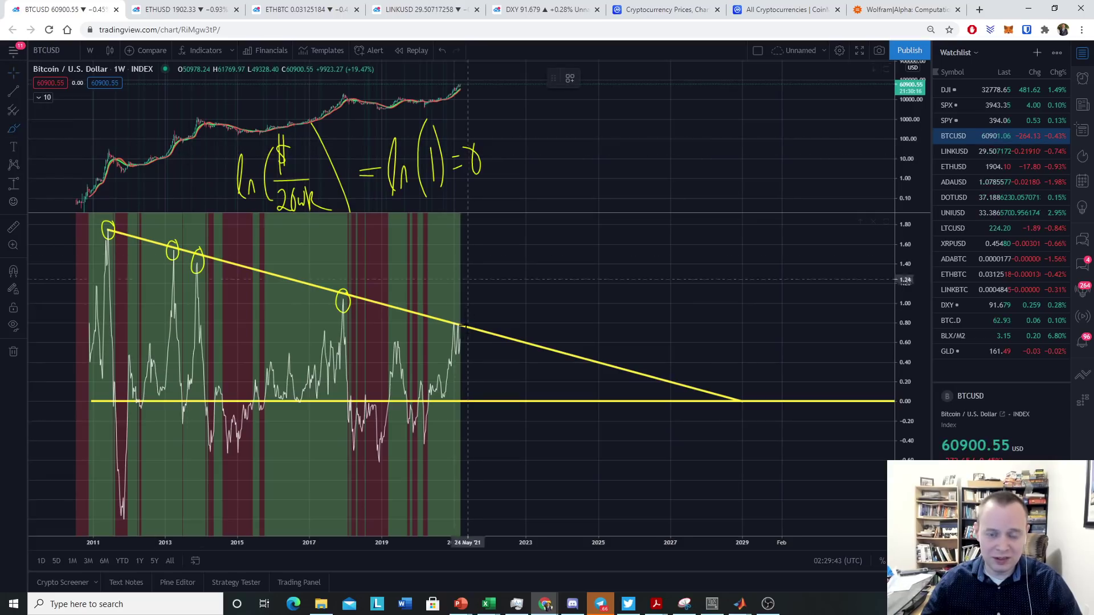
mouse_move(460, 340)
mouse_down()
mouse_move(508, 322)
mouse_move(489, 295)
mouse_up()
mouse_move(463, 341)
mouse_down()
mouse_move(477, 373)
mouse_move(521, 344)
mouse_move(695, 342)
mouse_up()
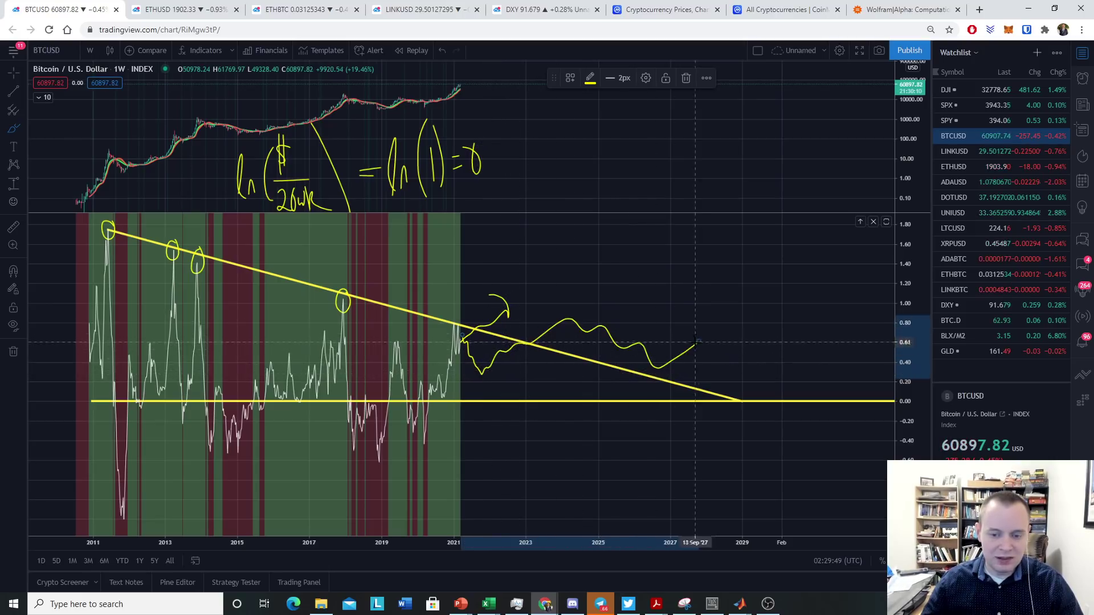
key(ctrl+z)
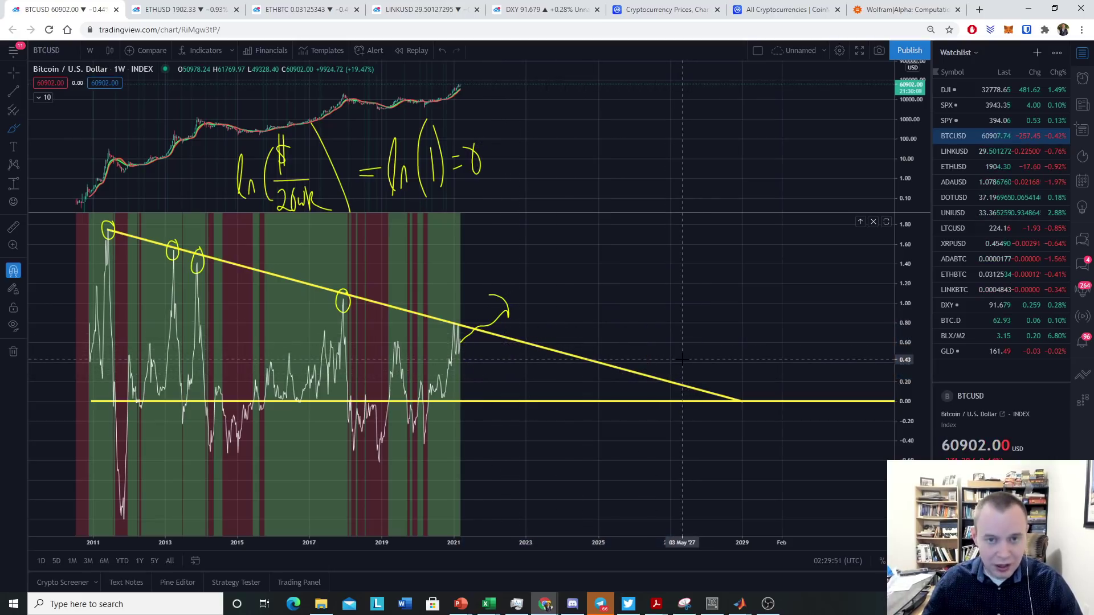
key(ctrl+z)
scroll(682, 359, down, 3)
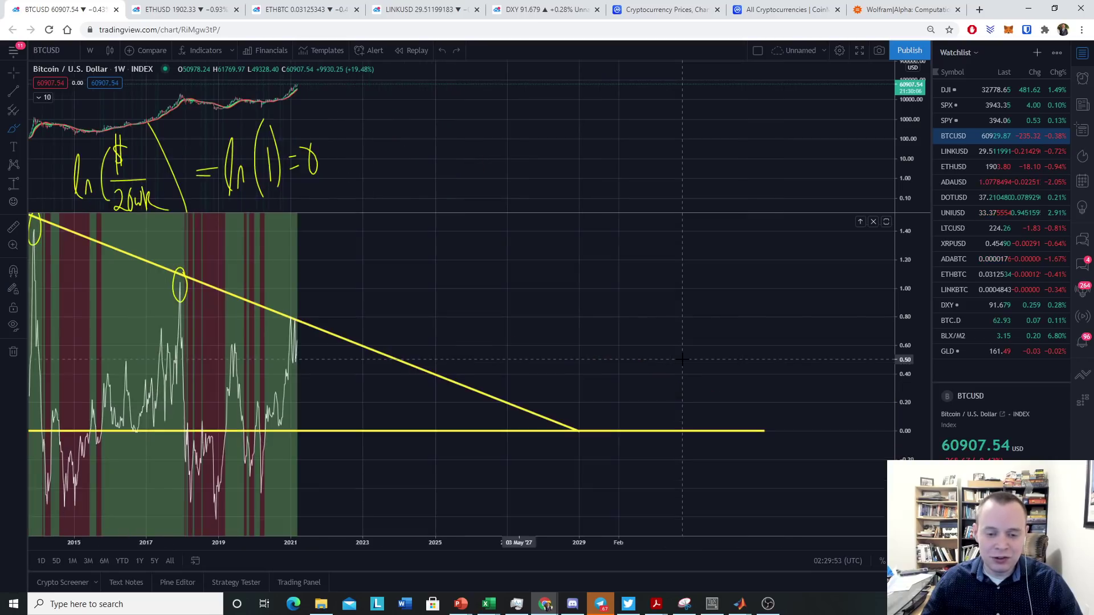
drag(538, 264, 757, 285)
scroll(324, 233, up, 2)
- Rescale the oscillator and pull the trendline's end back to 25 Aug '25 near 0.27
scroll(597, 325, up, 2)
scroll(597, 325, down, 2)
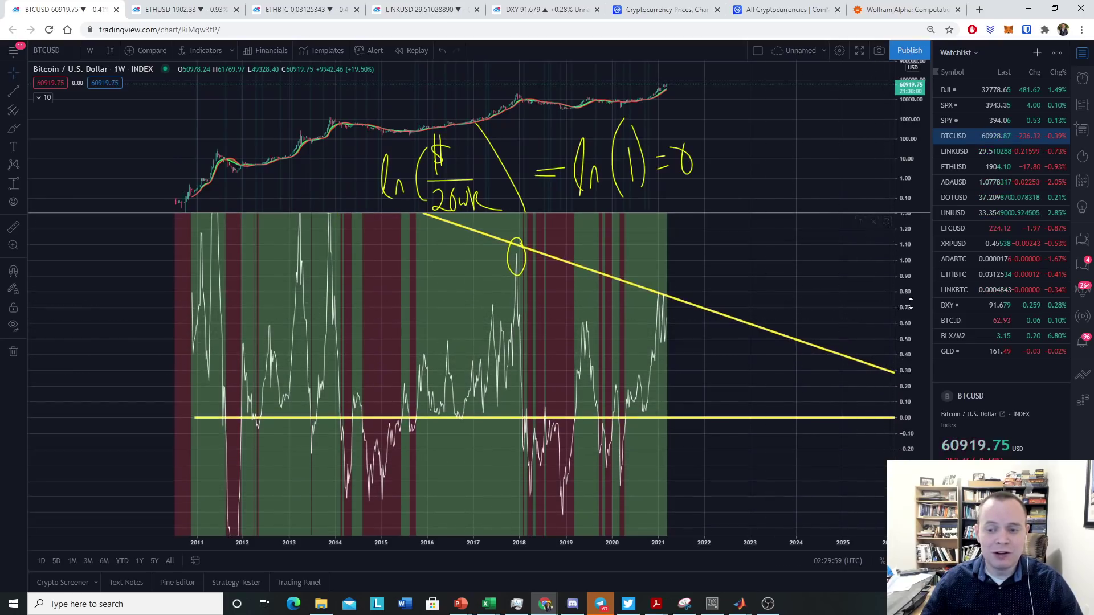
drag(815, 302, 806, 358)
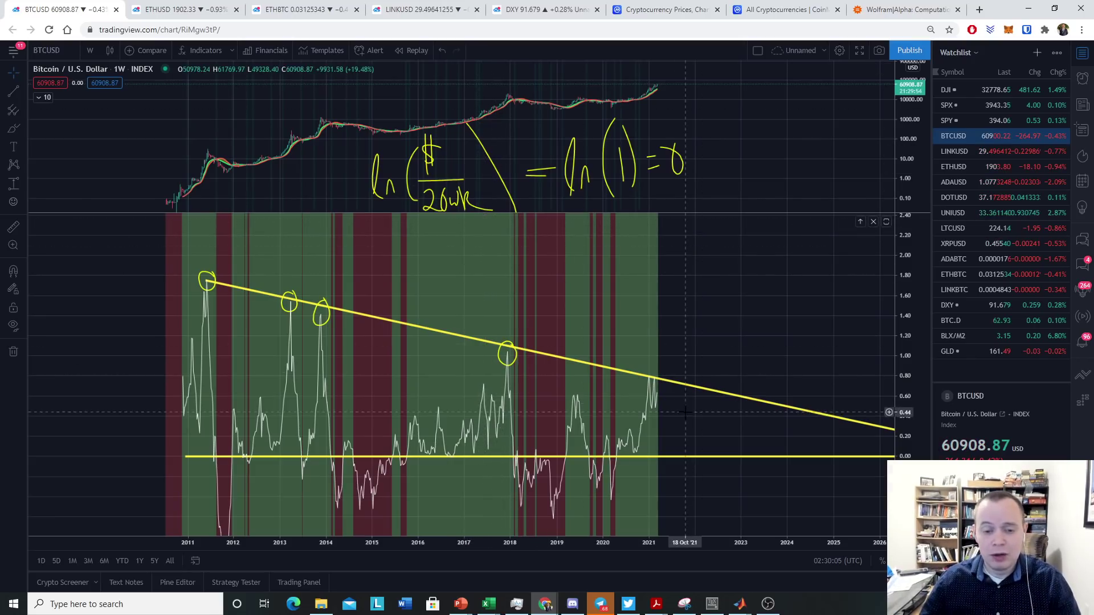
scroll(735, 319, down, 2)
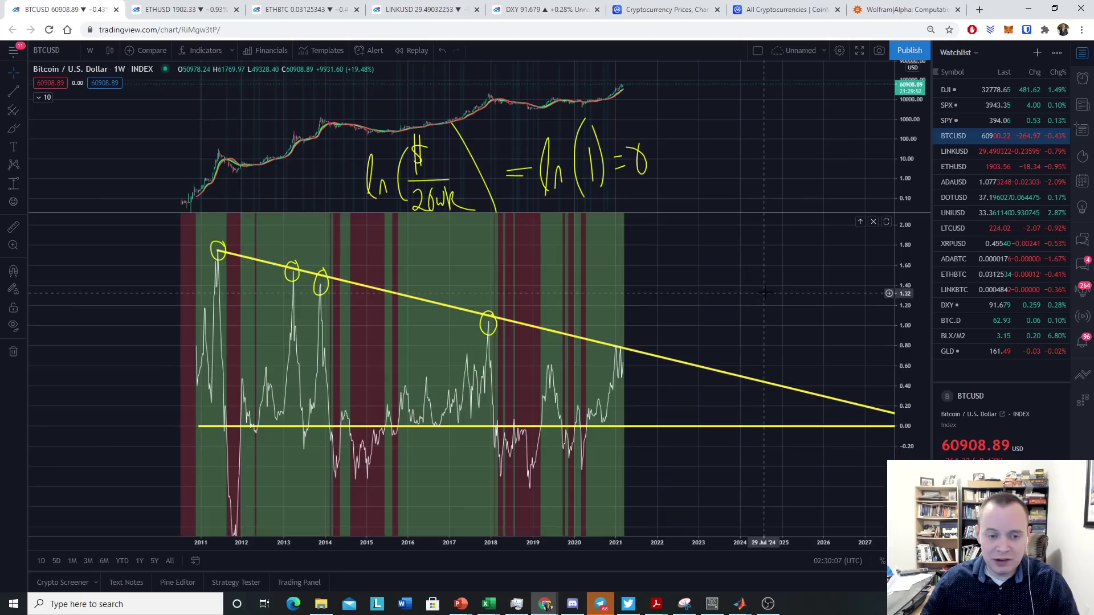
scroll(764, 292, right, 3)
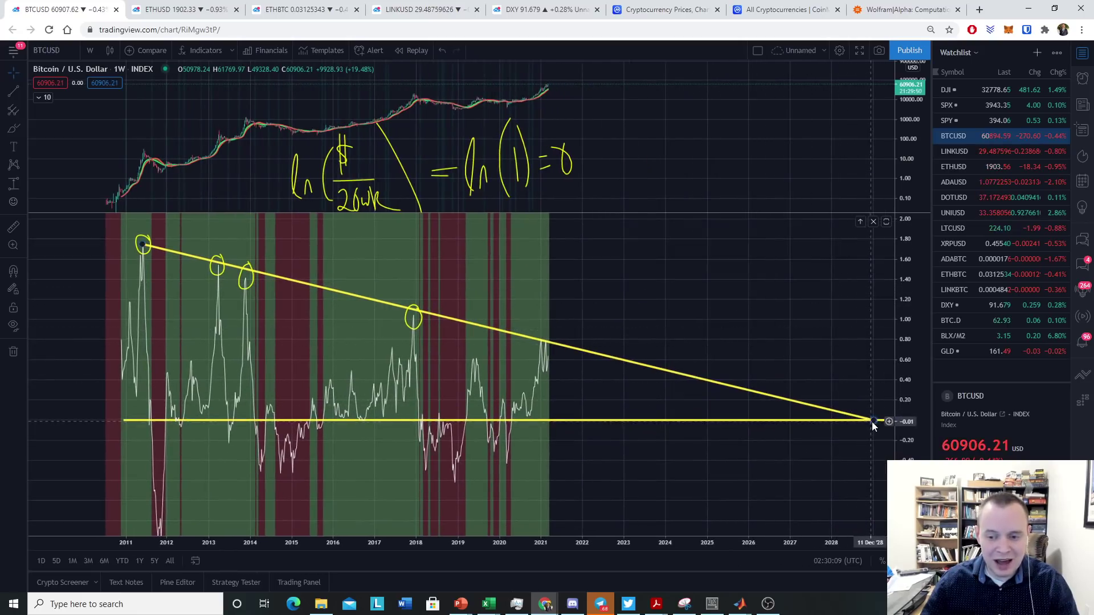
drag(873, 423, 733, 393)
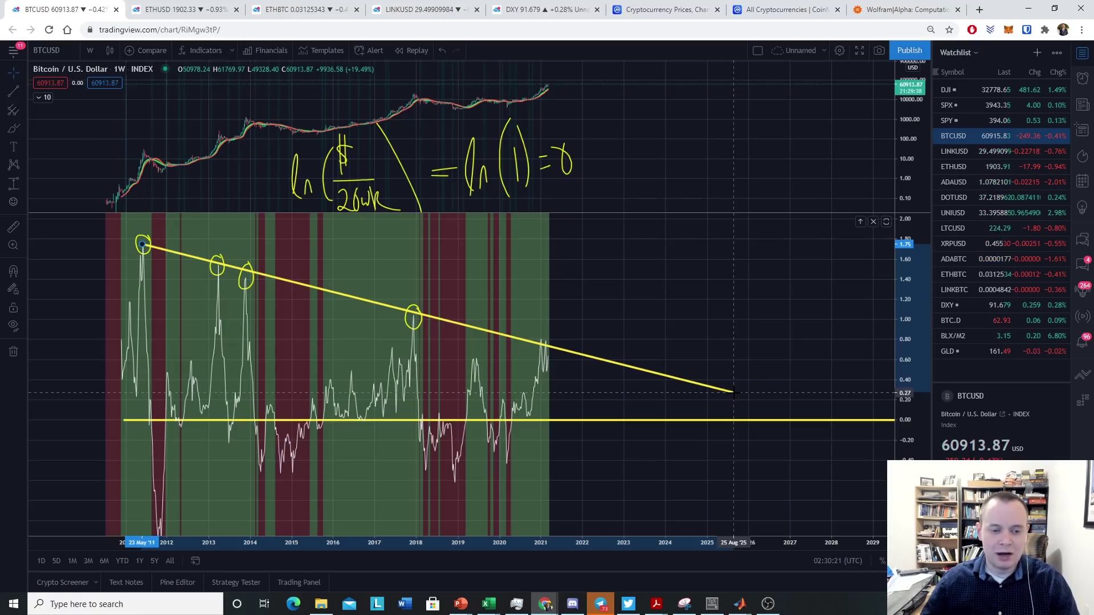
- Move the trendline end to 27 Oct '25 near 0.29, enlarge the price pane, and expand the indicator legend
drag(733, 393, 740, 391)
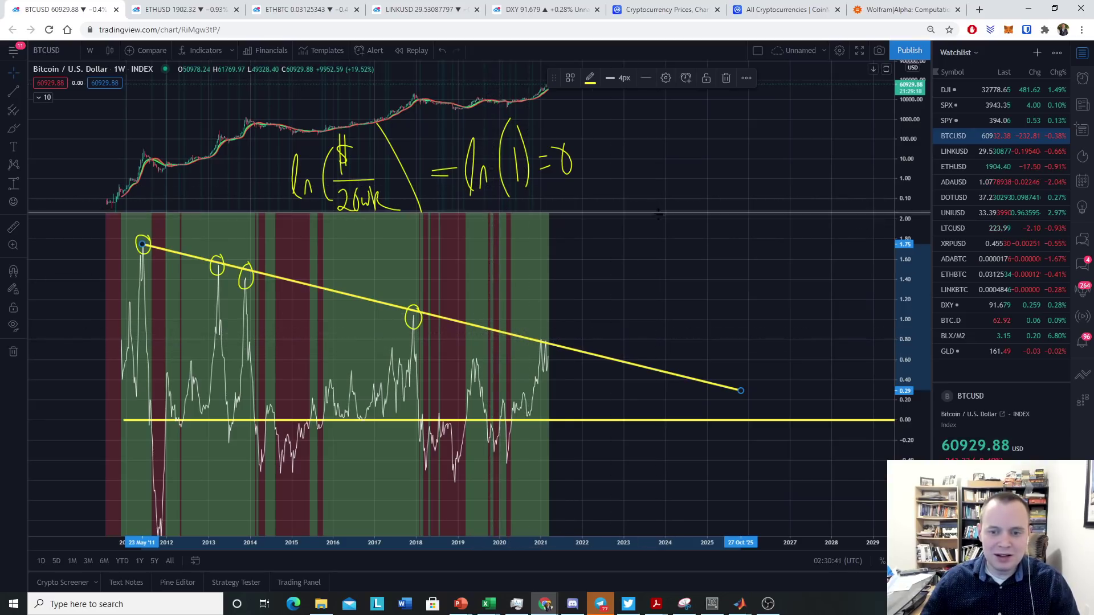
drag(613, 214, 550, 292)
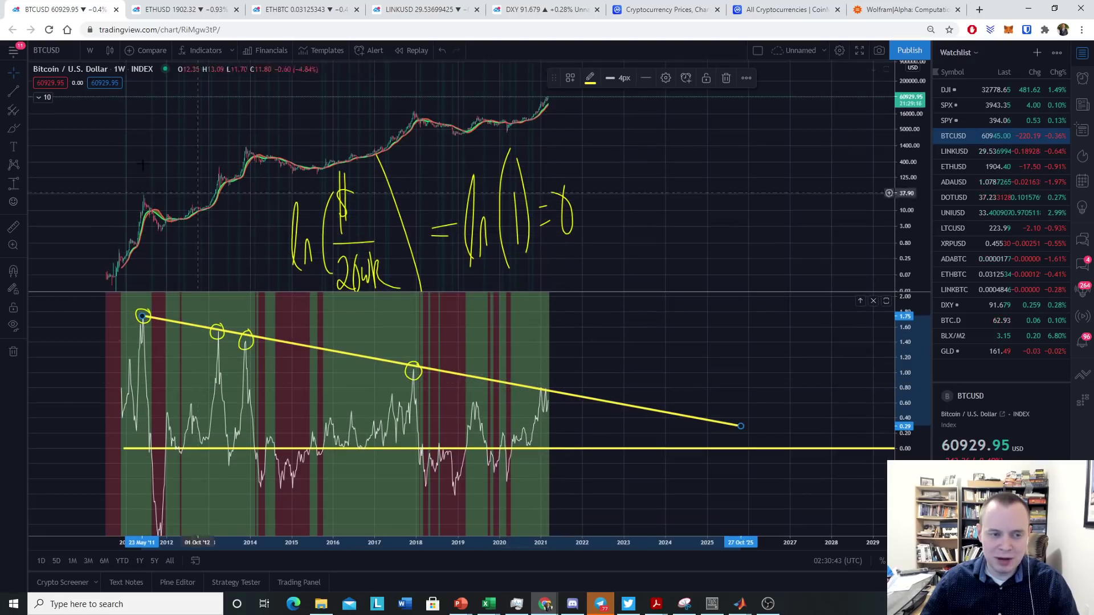
click(42, 98)
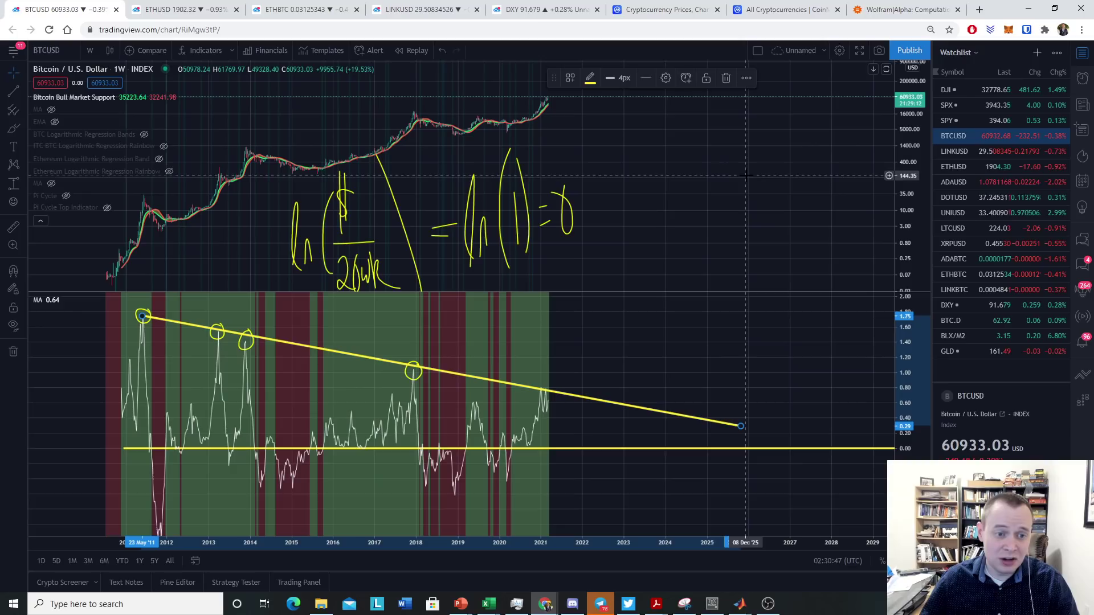
- Solve ln(x/32241)=0.76 in WolframAlpha, getting x = 68940.2, then go back to the BTCUSD chart
click(903, 10)
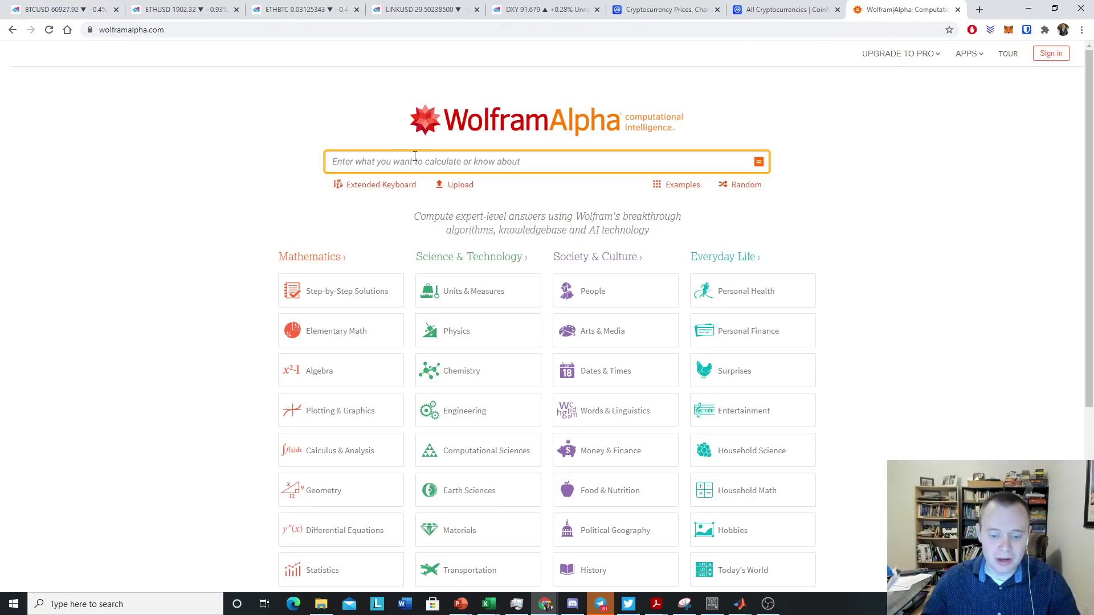
text(ln(x/32241)=0.76)
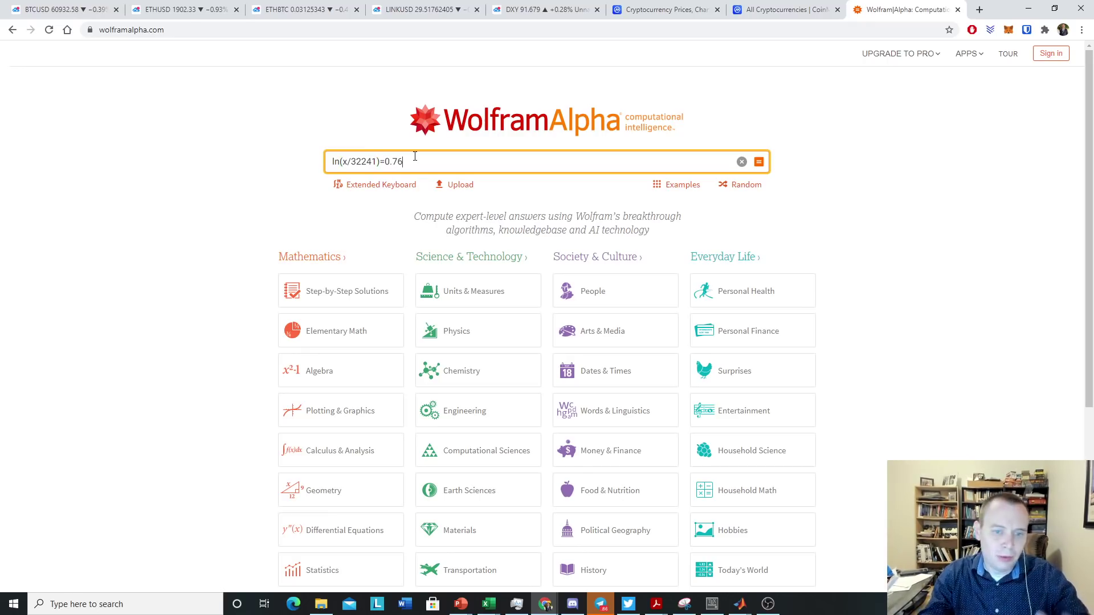
key(Return)
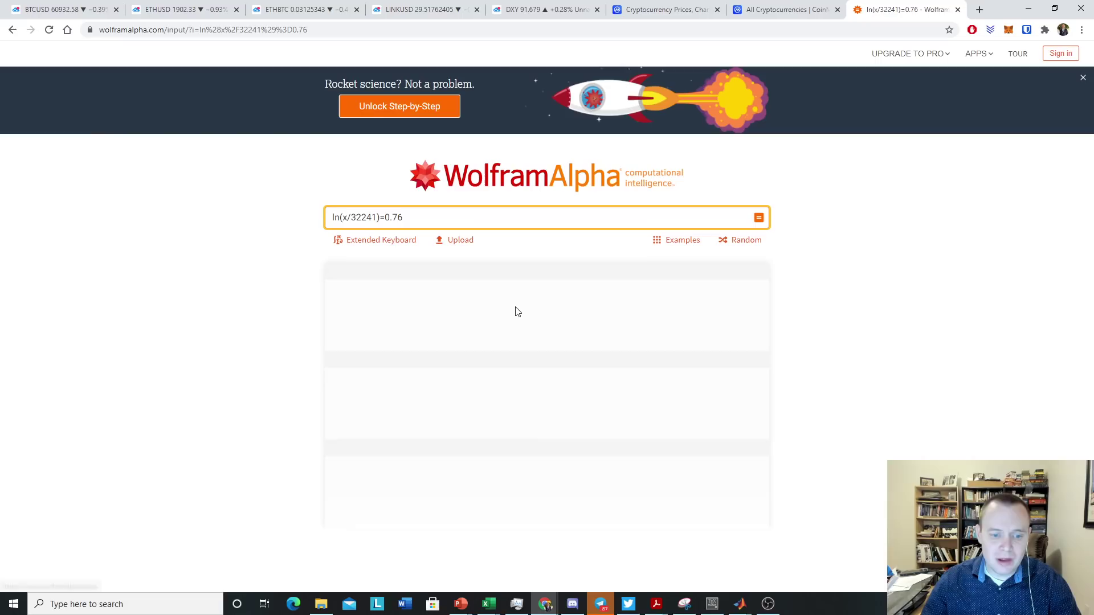
scroll(408, 410, down, 2)
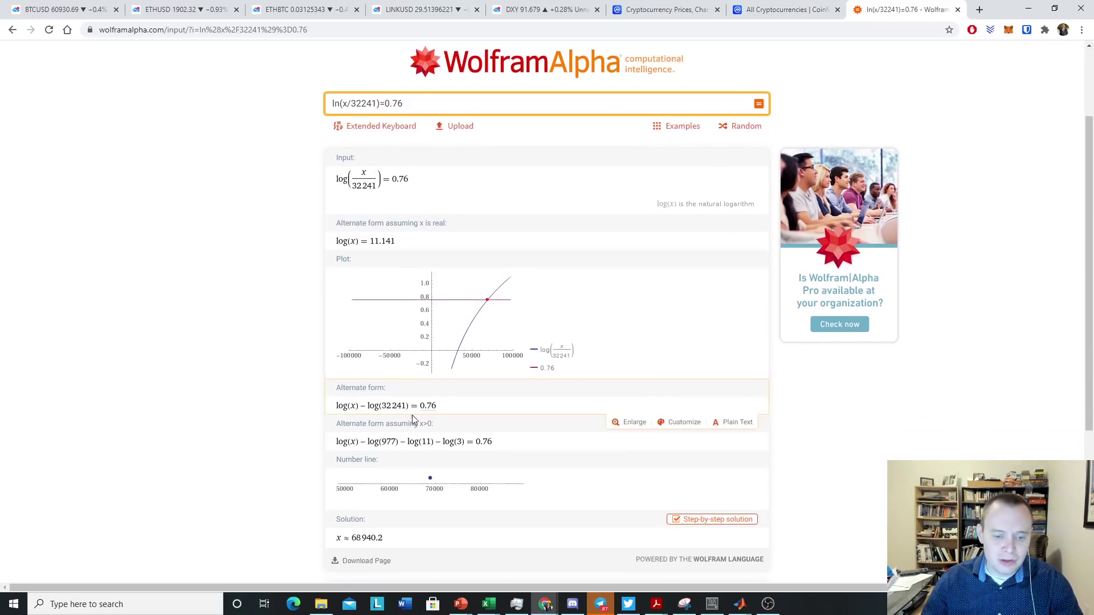
scroll(407, 439, down, 3)
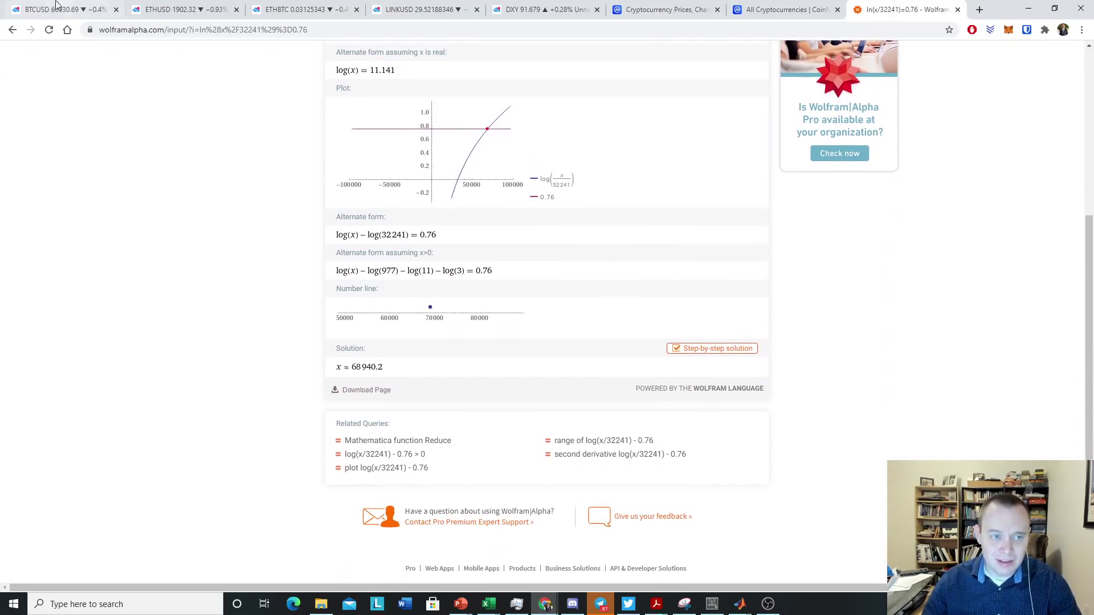
click(57, 7)
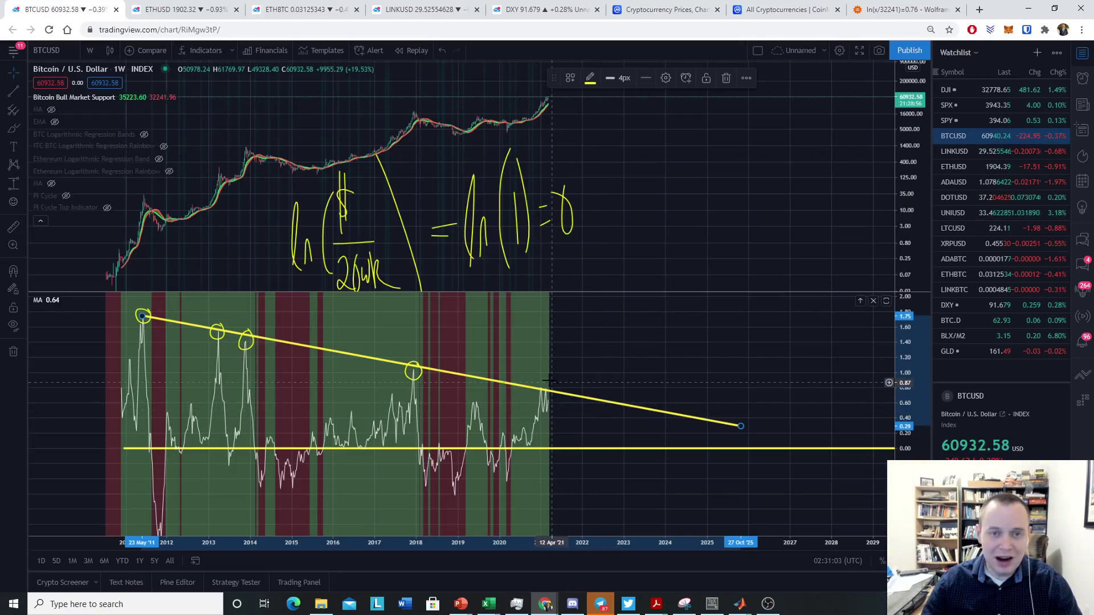
- Set the cursor to Cross and bring back the WolframAlpha result for ln(x/32241)=0.76
click(19, 74)
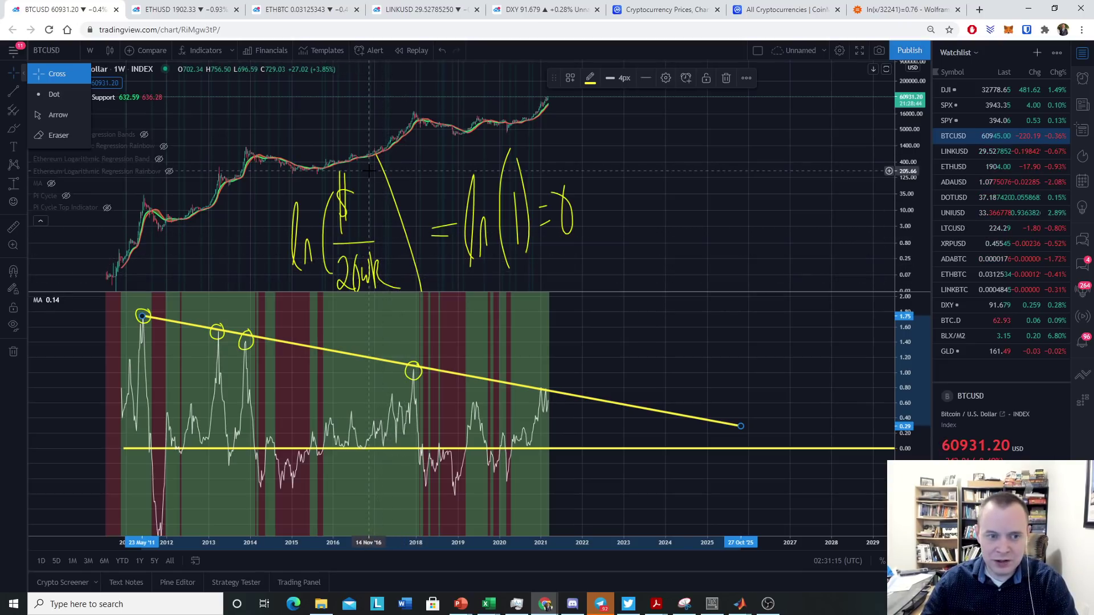
click(73, 77)
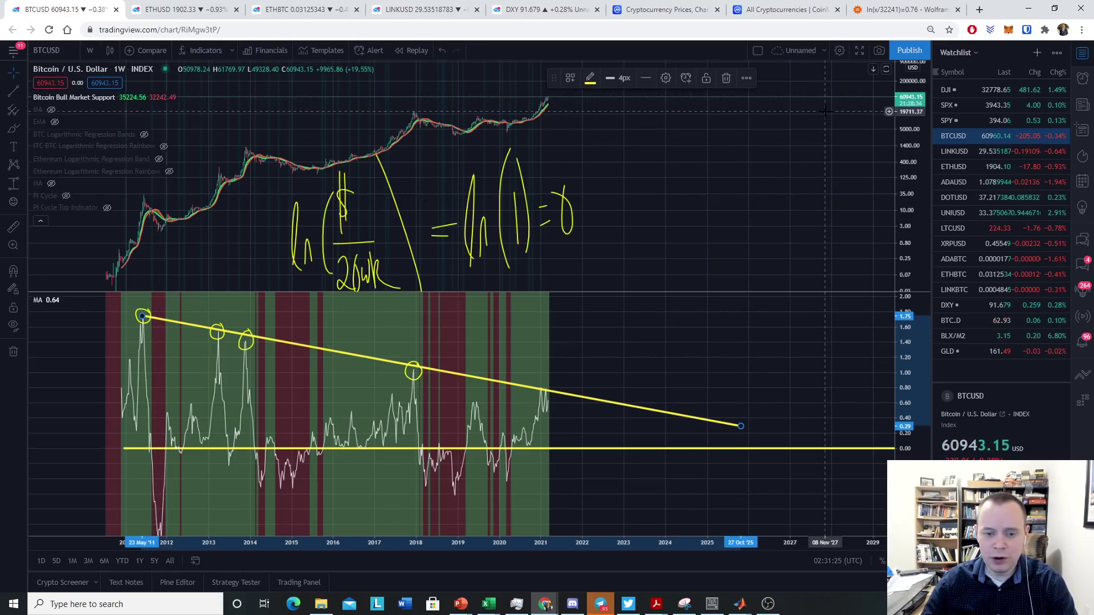
click(906, 10)
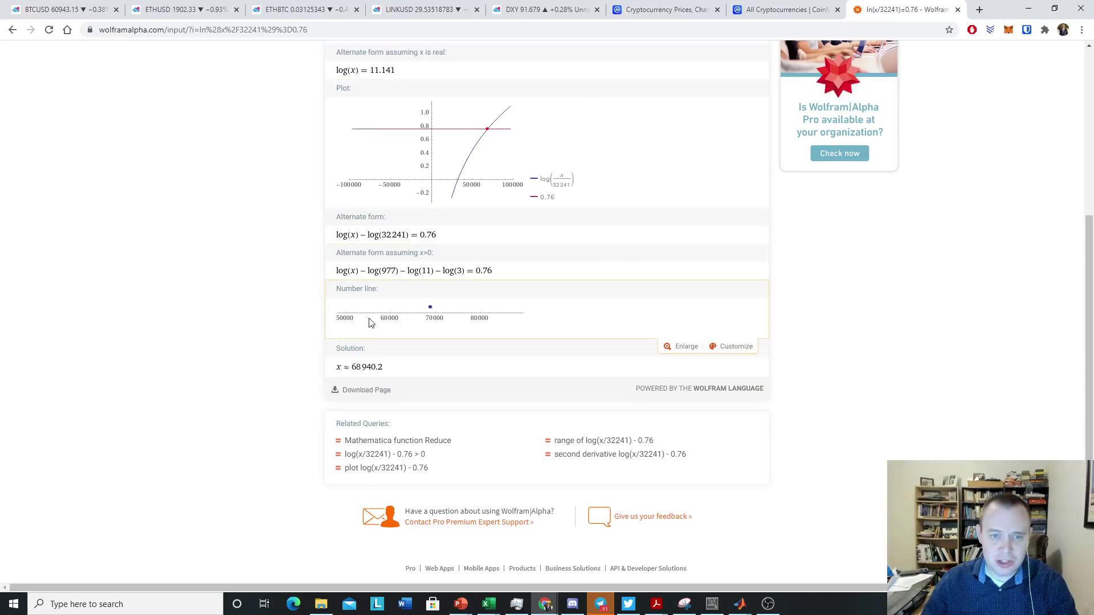
- Re-solve with divisor 34000, ln(x/34000)=0.76 giving x ≈ 72701.4, then go back to the chart
scroll(408, 253, up, 5)
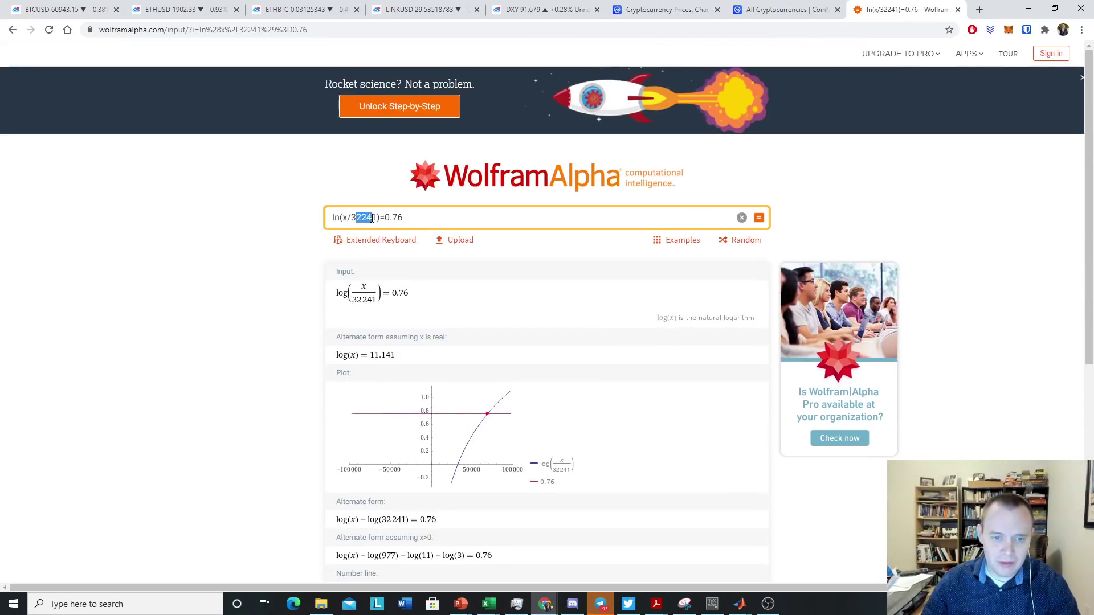
text(00)
key(Return)
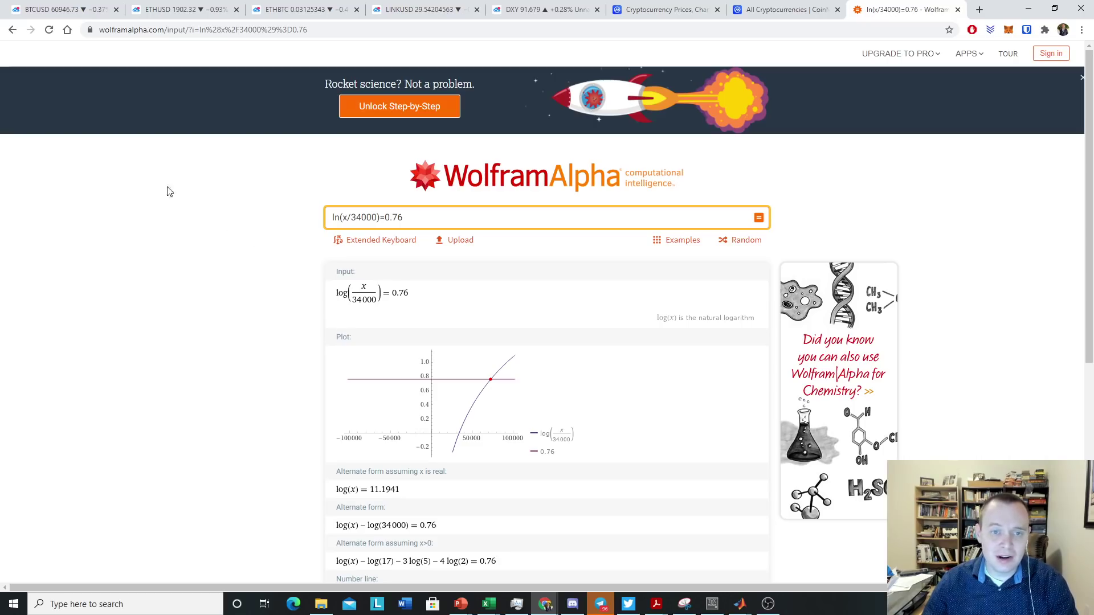
click(27, 13)
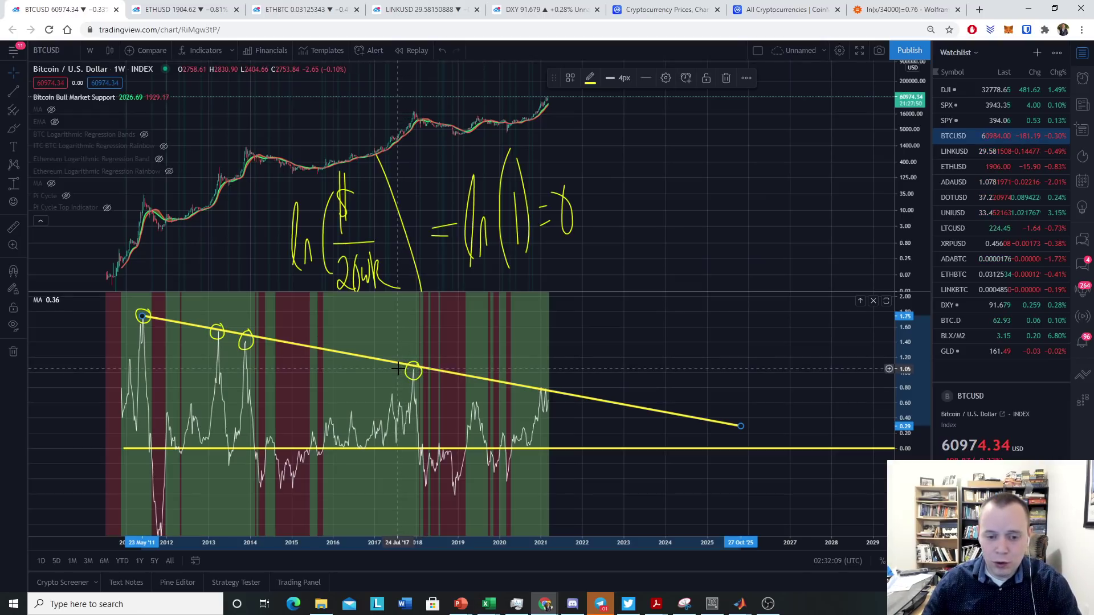
- Re-solve ln(x/34000)=1.05 in WolframAlpha, giving x ≈ 97160.1, then go back to the BTCUSD chart
click(907, 11)
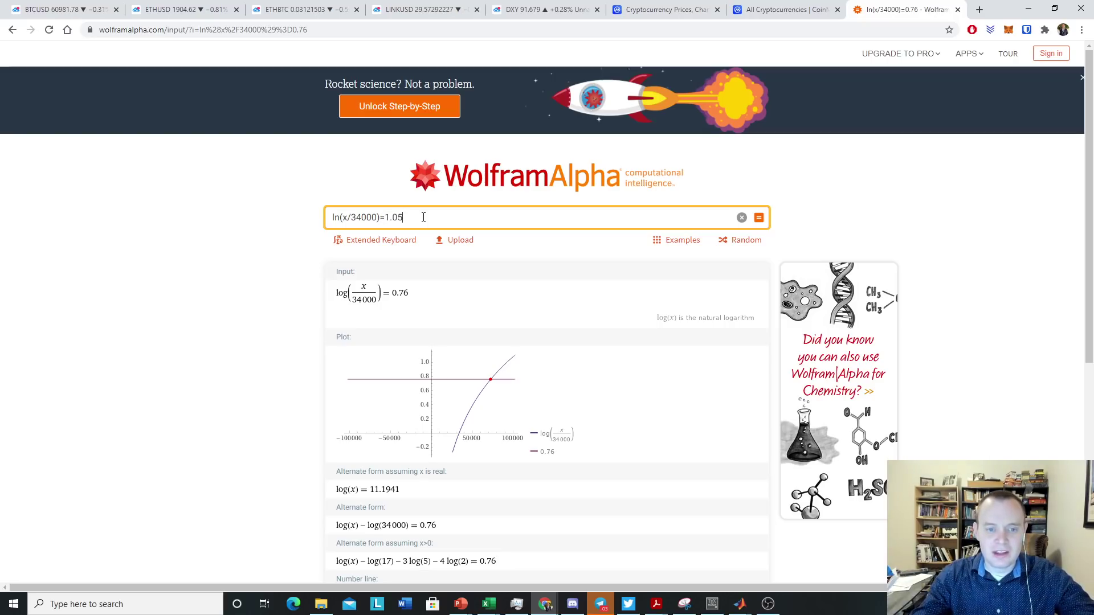
key(Return)
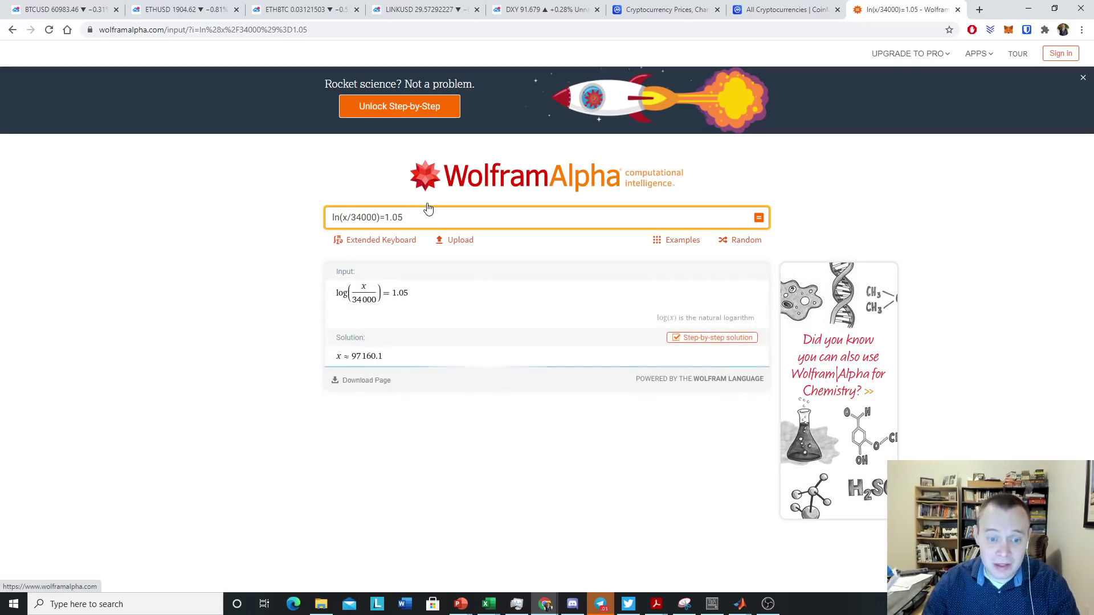
scroll(430, 216, down, 5)
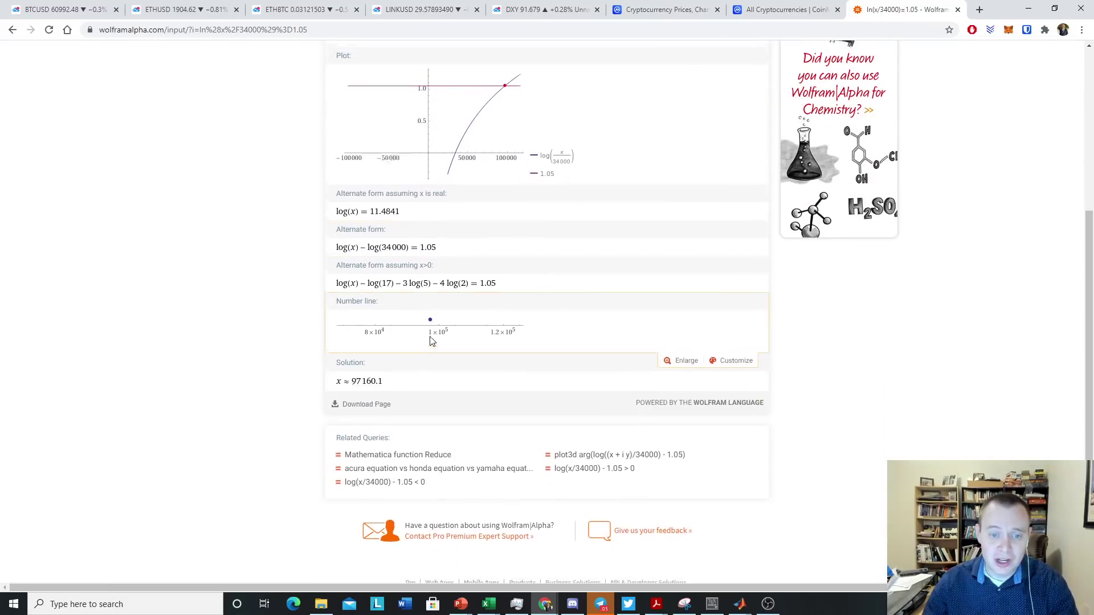
scroll(431, 340, up, 3)
scroll(421, 303, down, 2)
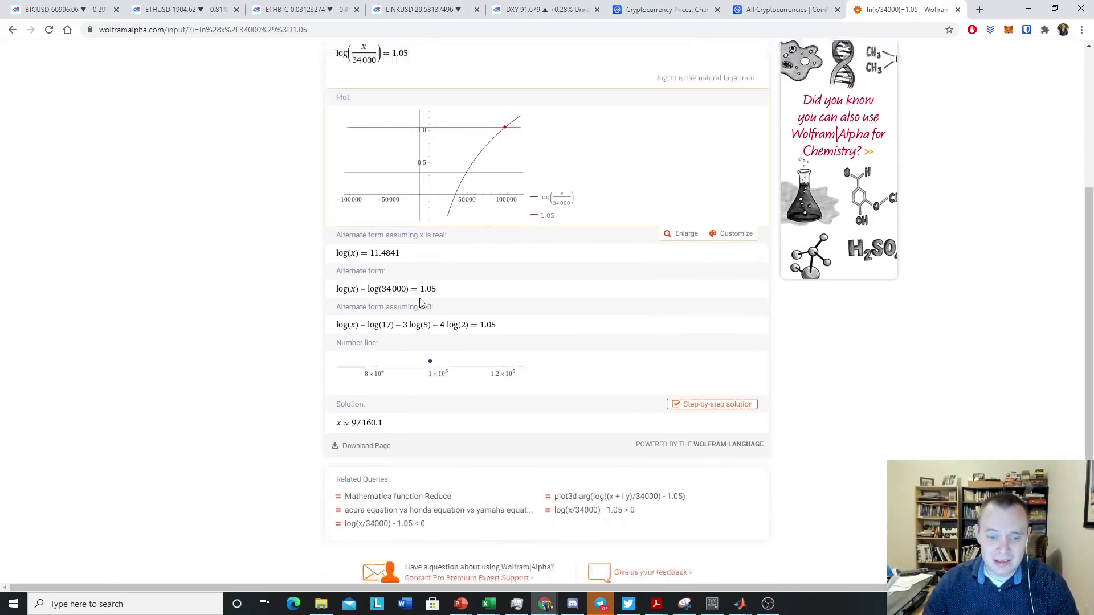
scroll(420, 302, down, 2)
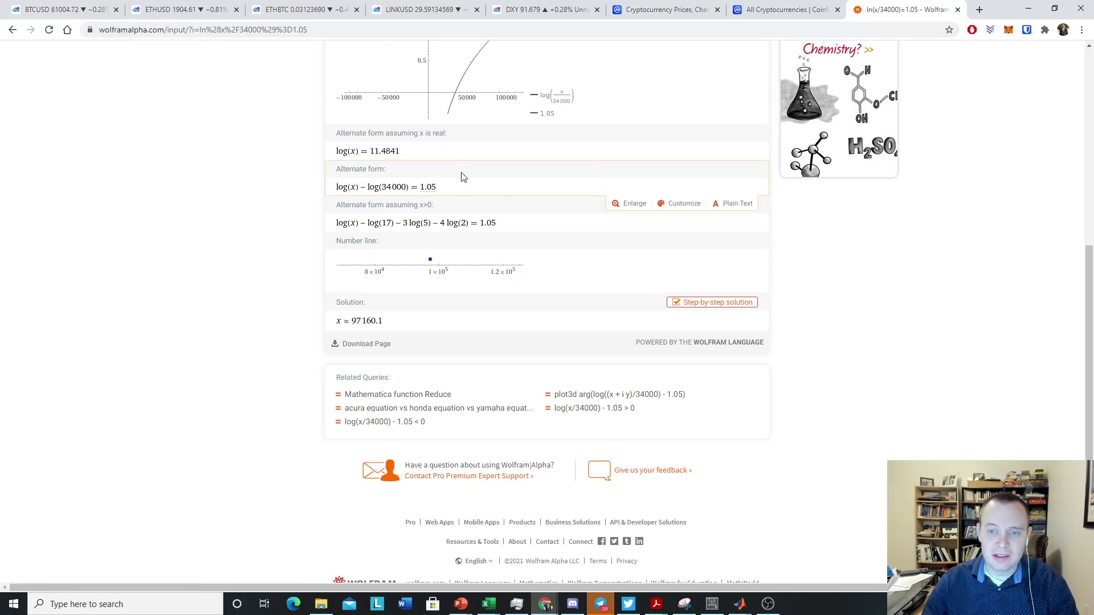
click(71, 8)
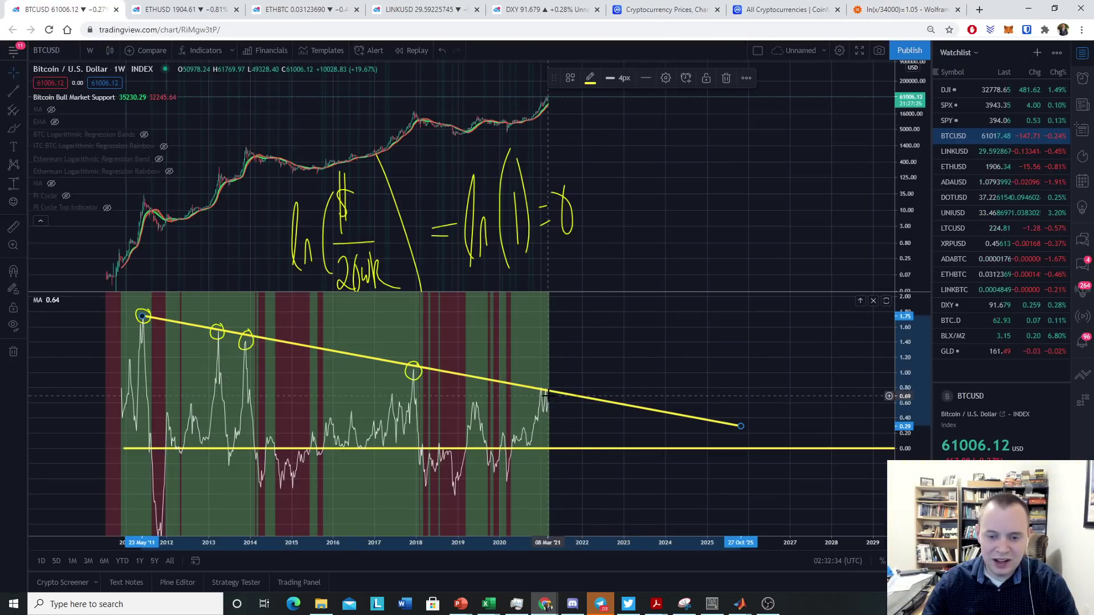